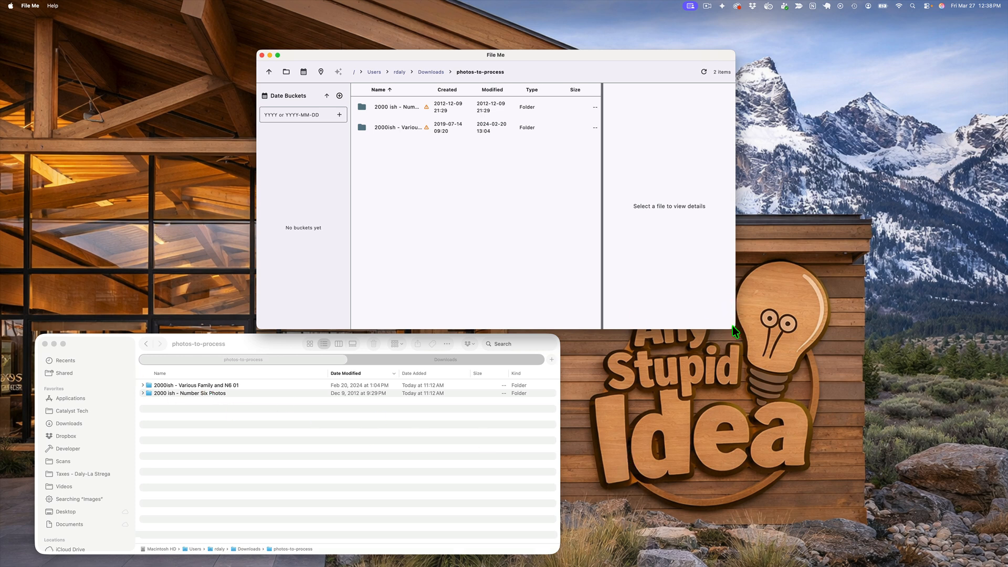
# Step: Widen the File Me window and reposition it directly above the Finder window on the desktop
pyautogui.moveTo(732, 326); pyautogui.dragTo(845, 323)
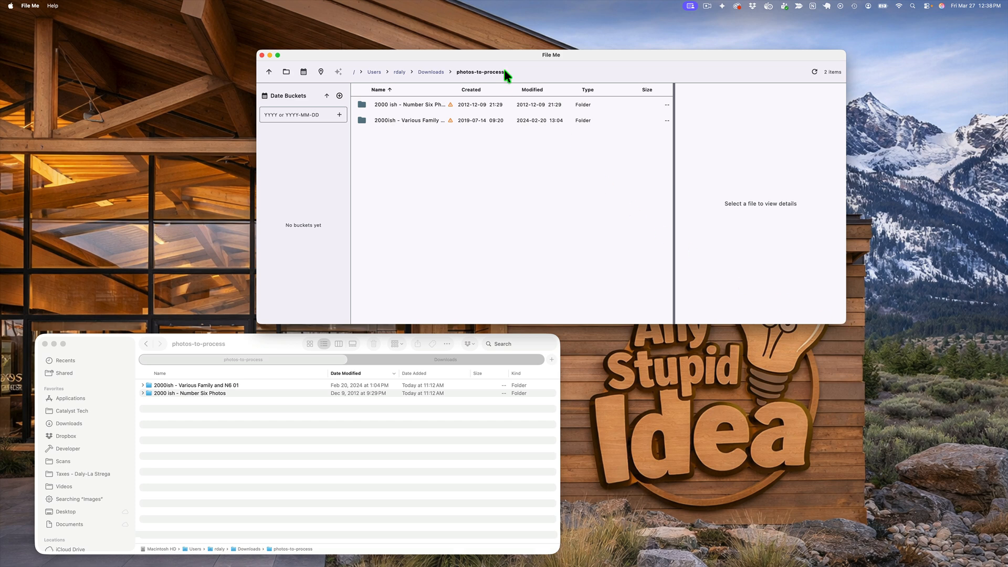
pyautogui.moveTo(512, 58); pyautogui.dragTo(337, 59)
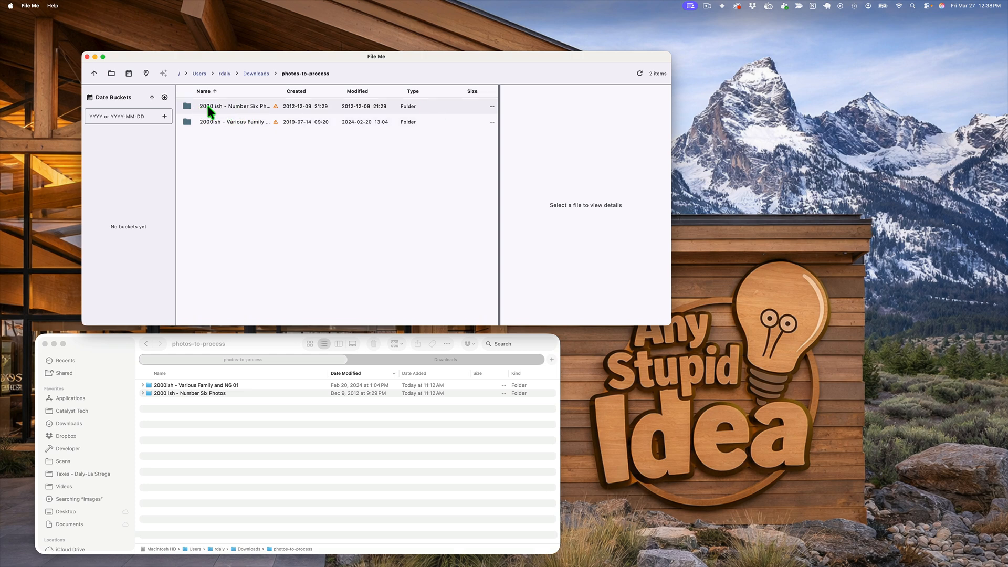
# Step: In Finder, rename the Various Family folder as "2000 ish - Various Family and N6 01" and refresh the File Me listing
pyautogui.moveTo(276, 105)
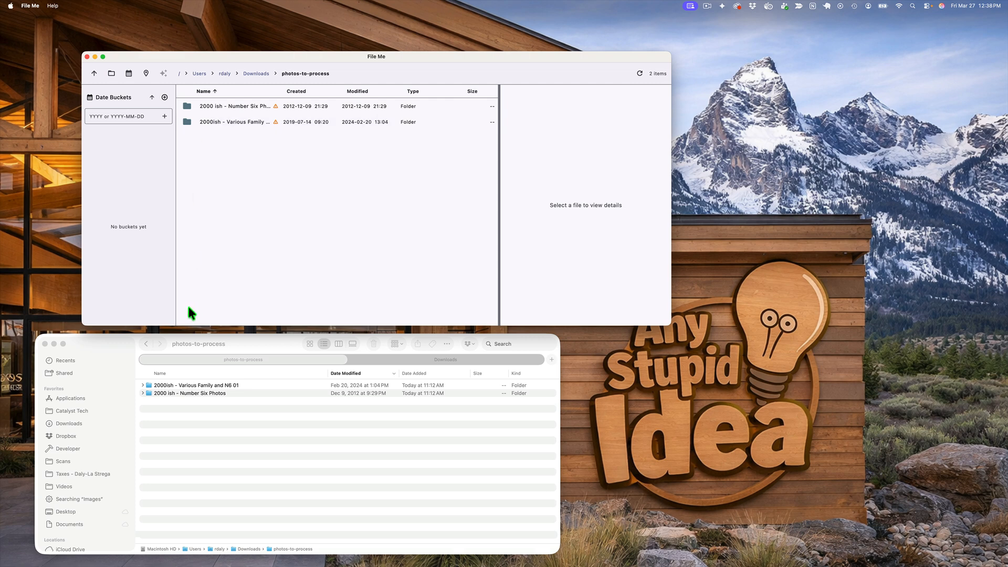
pyautogui.click(168, 383)
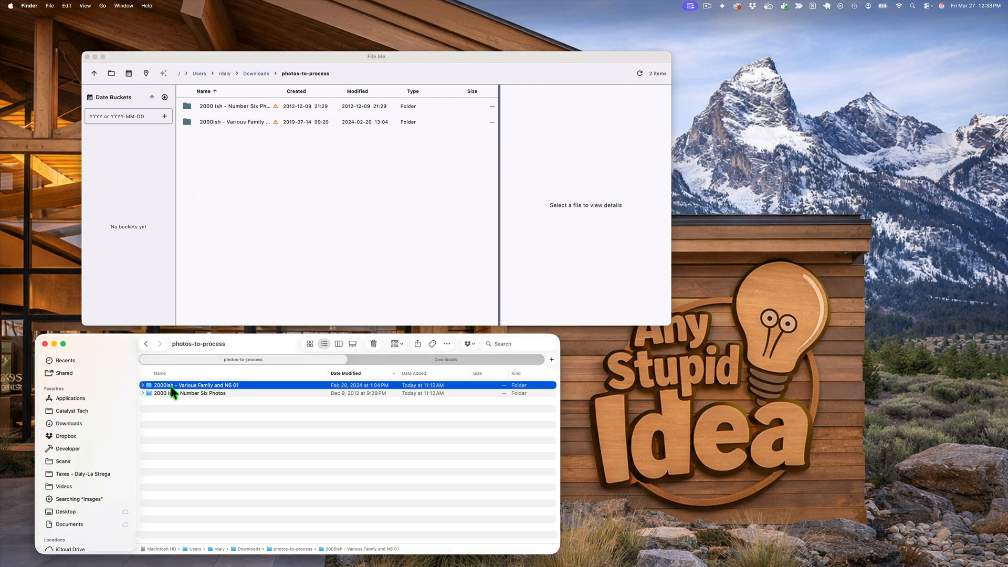
pyautogui.click(168, 386)
pyautogui.click(168, 385)
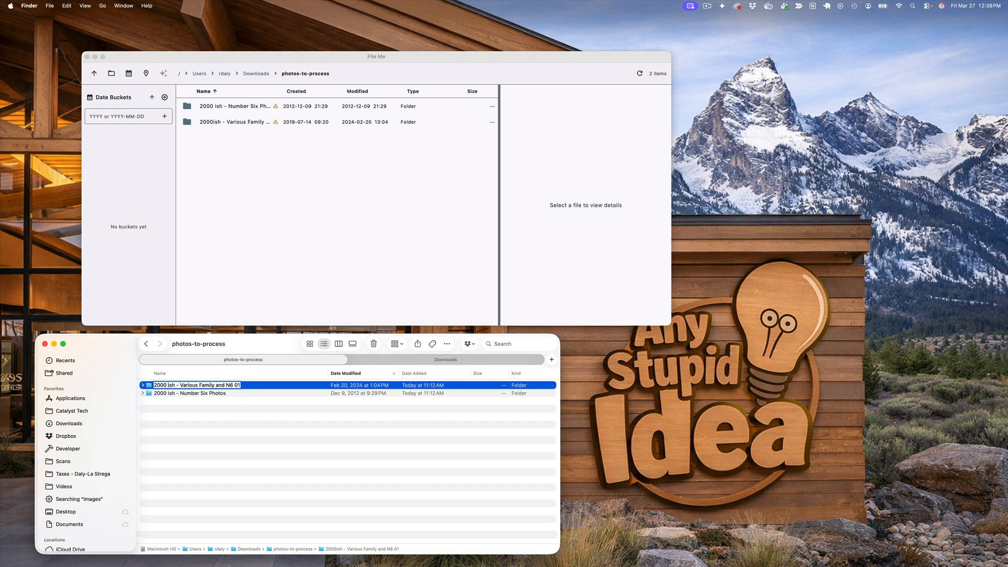
pyautogui.press('Return')
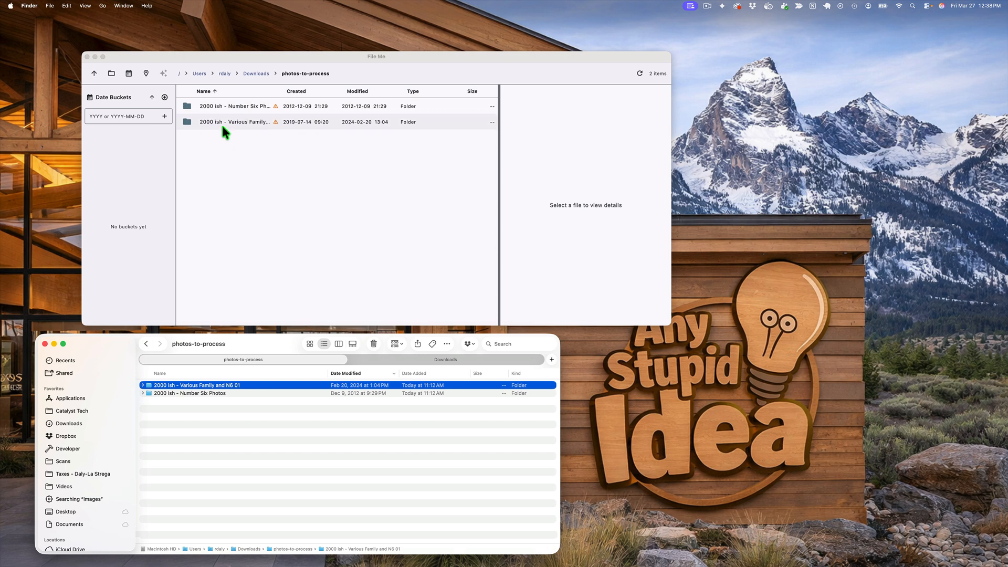
pyautogui.click(640, 72)
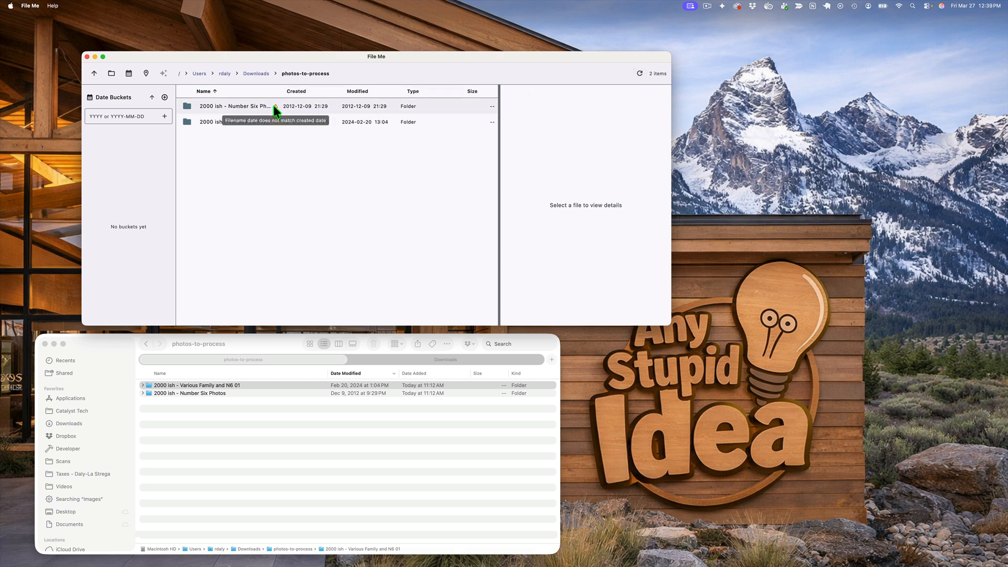
# Step: Select the Number Six Photos folder and set the offset target date for file-to-file date copying to +1 minute in the settings
pyautogui.click(236, 108)
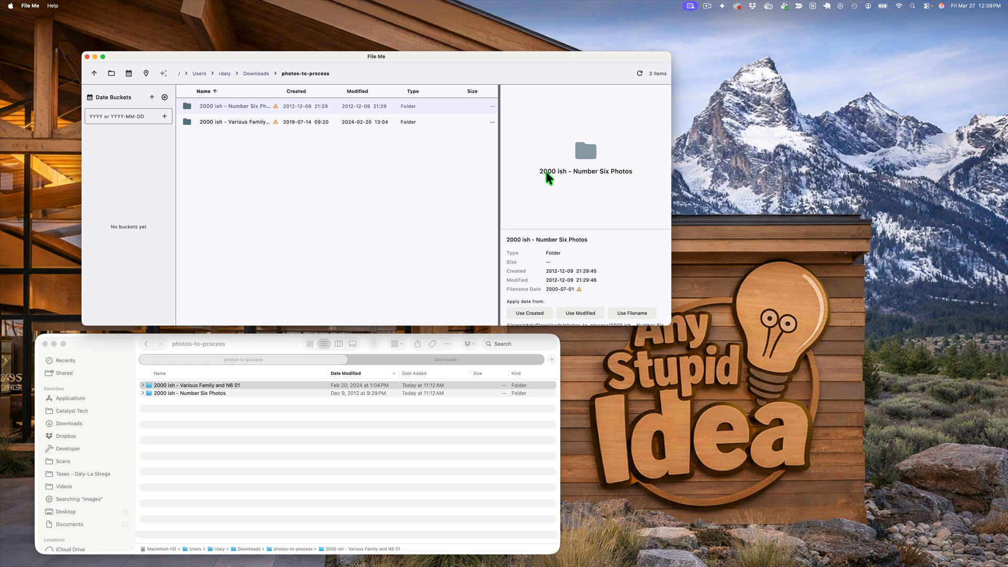
pyautogui.click(27, 7)
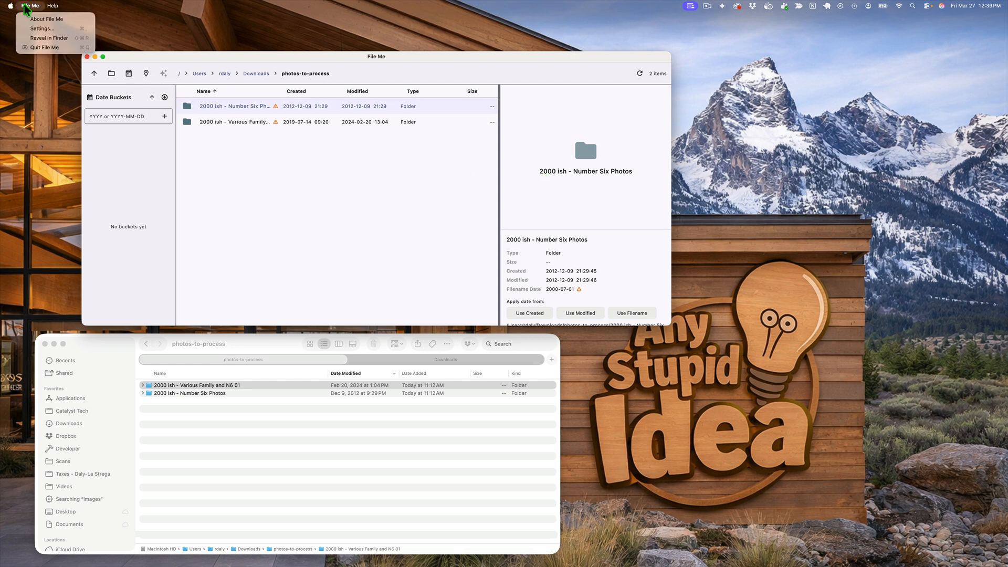
pyautogui.click(36, 36)
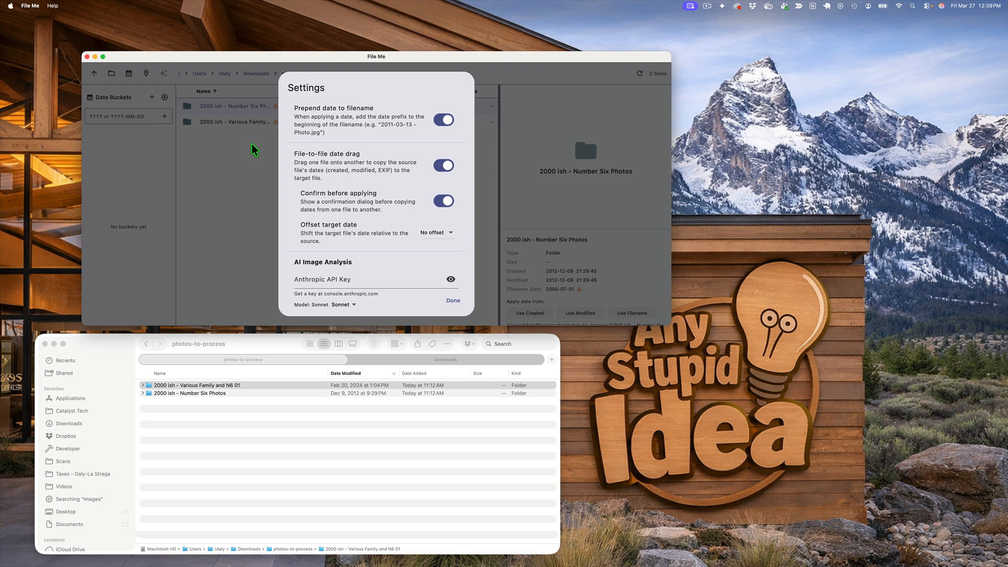
pyautogui.hotkey('ctrl', 'Up')
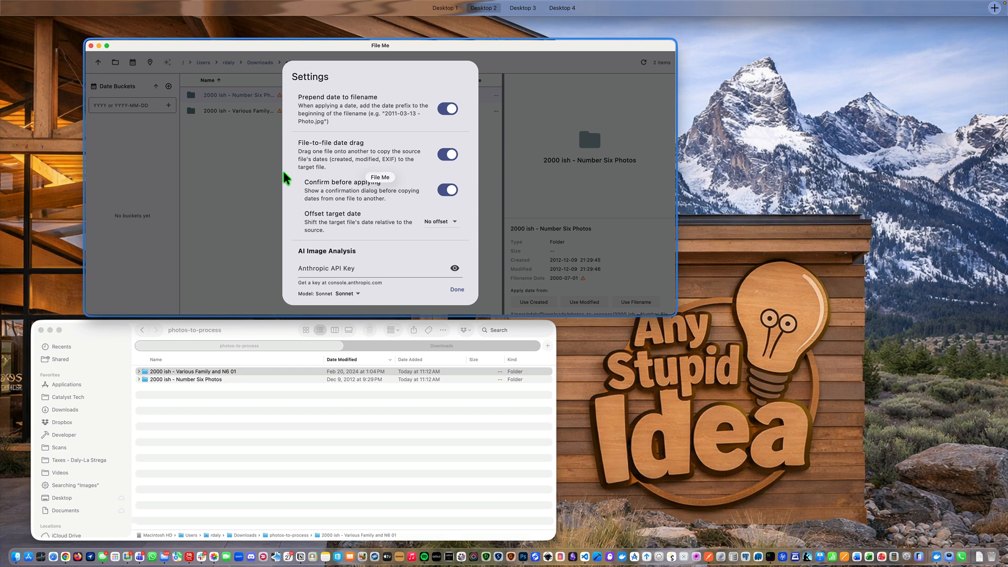
pyautogui.hotkey('ctrl', 'Up')
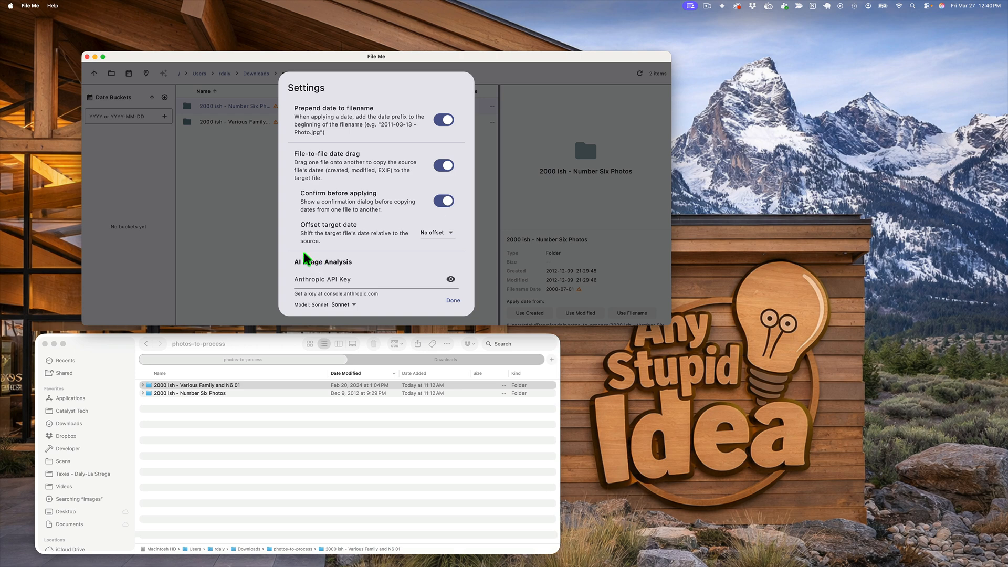
pyautogui.click(449, 233)
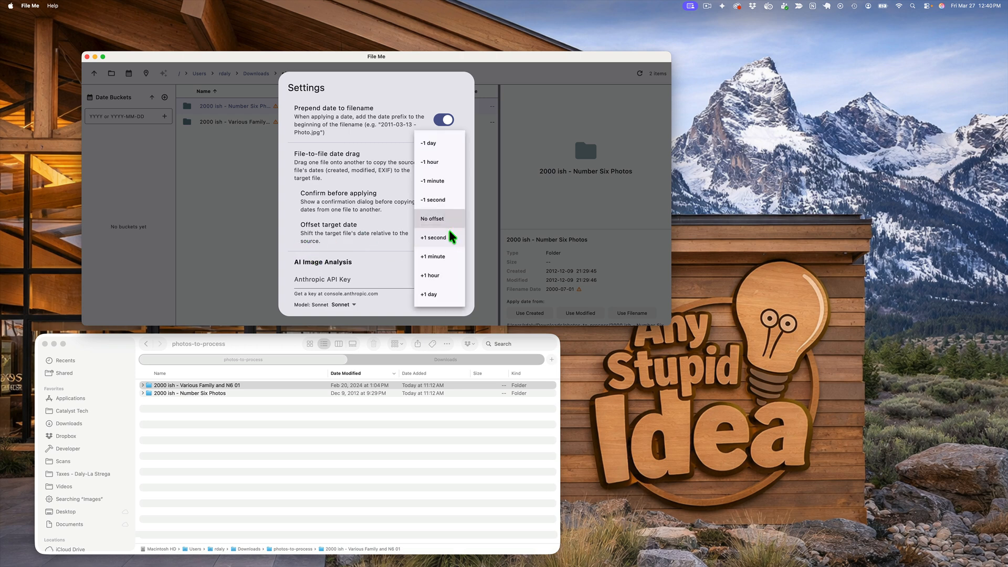
pyautogui.click(433, 257)
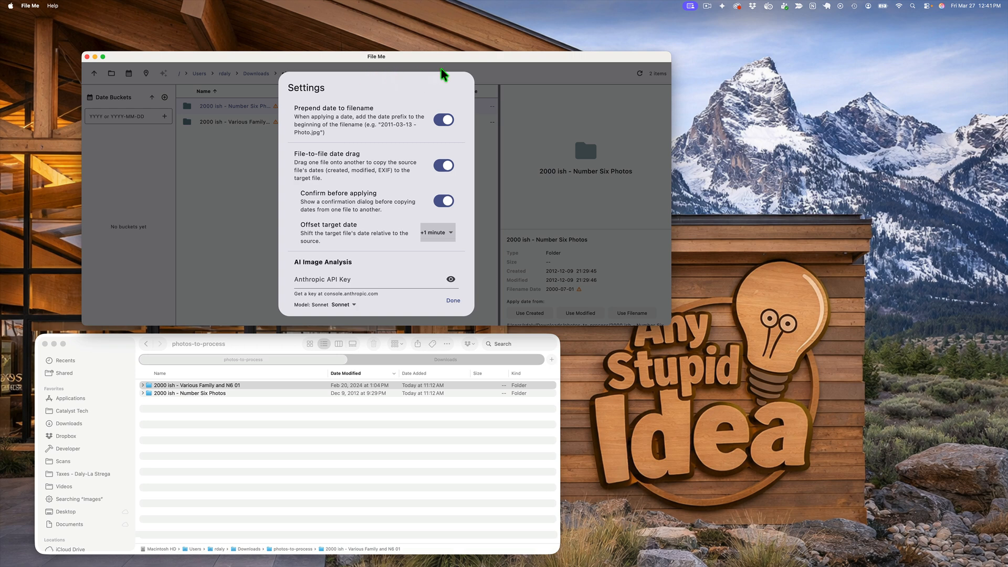
pyautogui.click(452, 302)
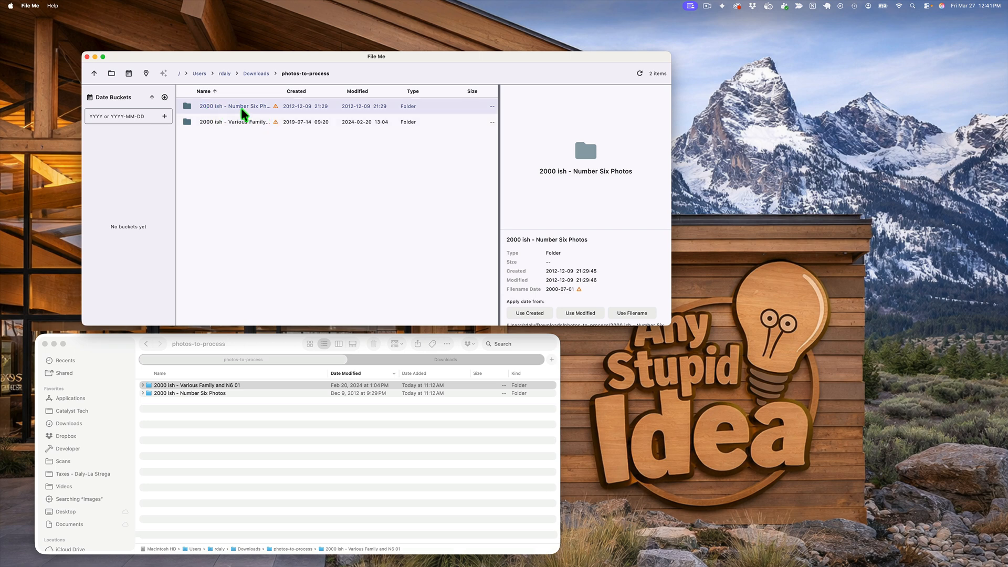
# Step: Apply the filename date to the Number Six Photos folder, renaming it "2000-07-01 - 2000 ish - Number Six Photos"
pyautogui.click(619, 314)
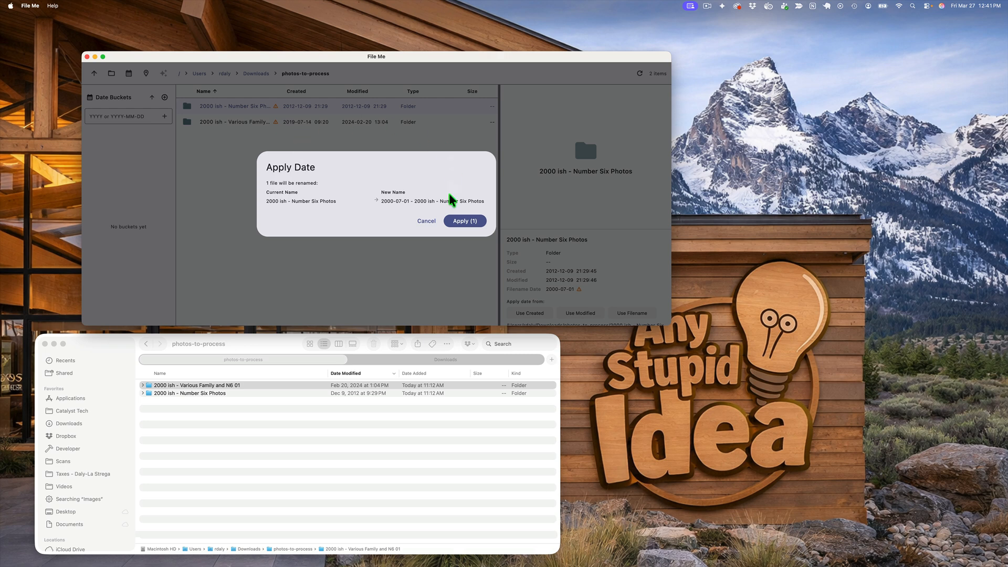
pyautogui.click(465, 221)
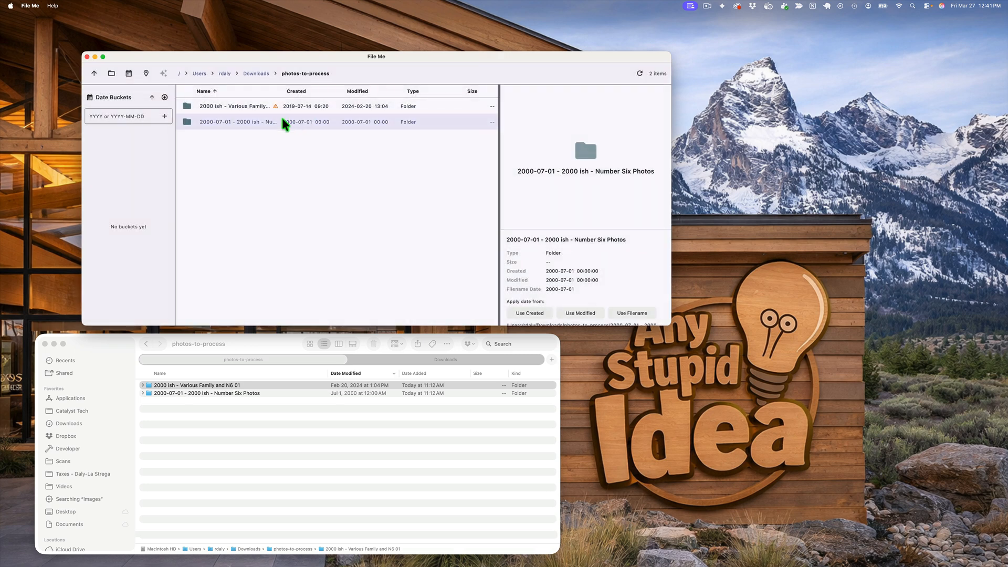
# Step: Try to apply the filename date to both folders in photos-to-process at once
pyautogui.click(232, 108)
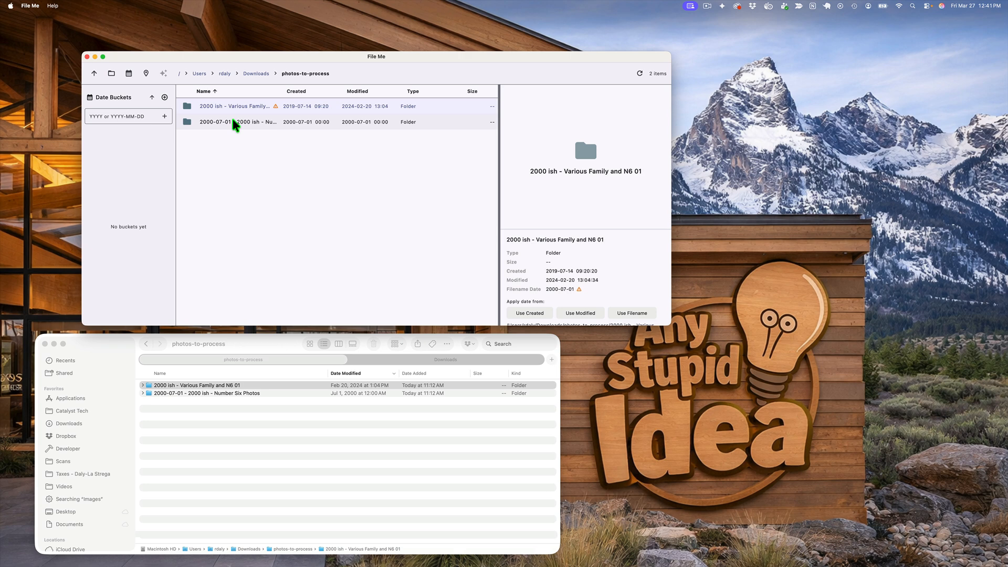
pyautogui.keyDown('shift'); pyautogui.click(233, 120); pyautogui.keyUp('shift')
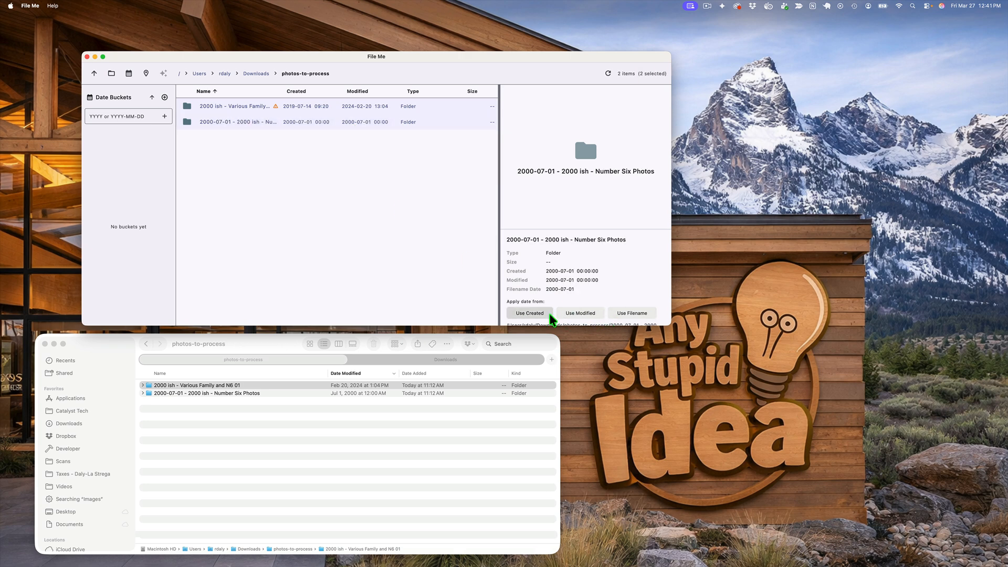
pyautogui.click(637, 314)
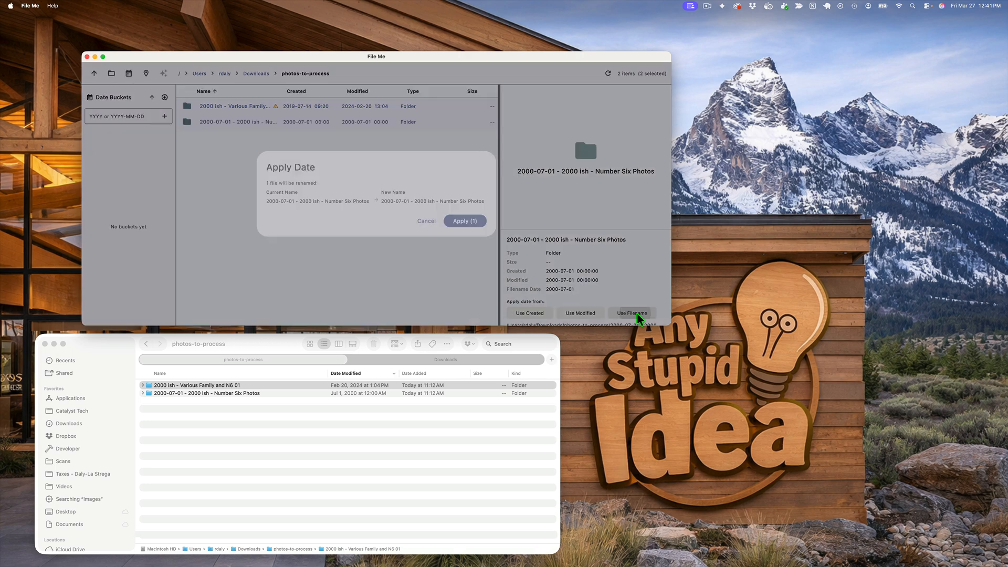
pyautogui.click(470, 222)
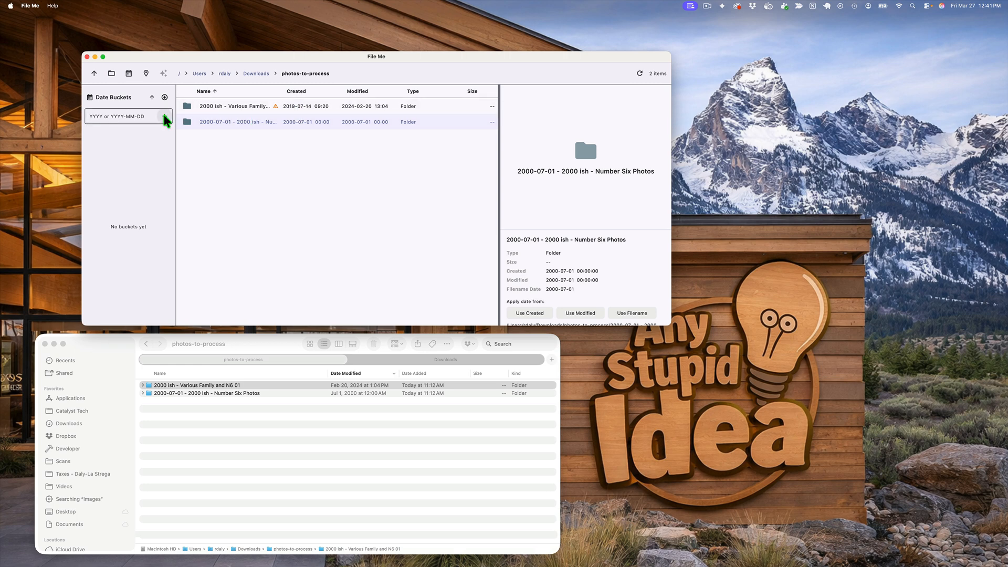
# Step: Apply the filename date to the Various Family folder alone, renaming it "2000-07-01 - 2000 ish - Various Family and N6 01"
pyautogui.click(227, 107)
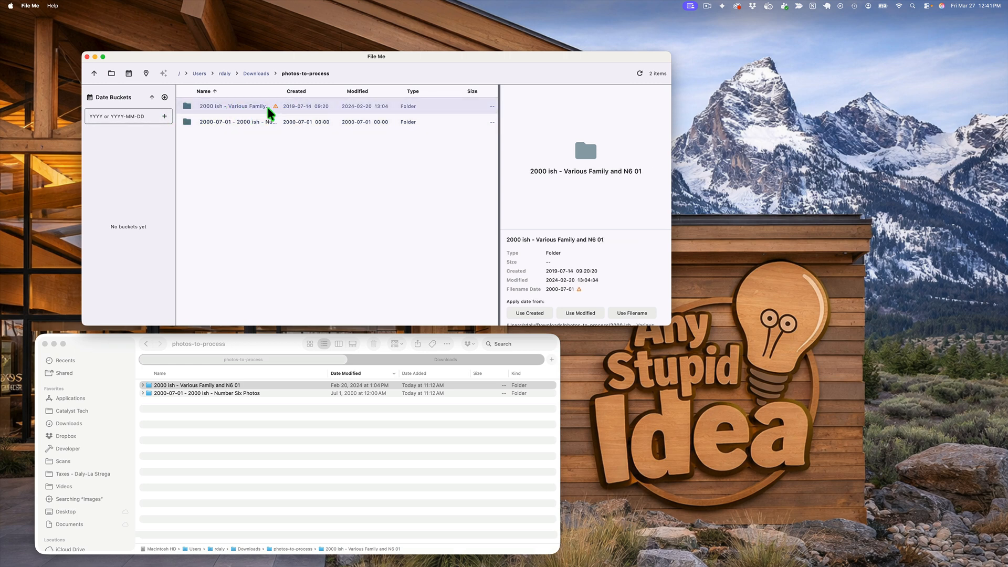
pyautogui.click(630, 314)
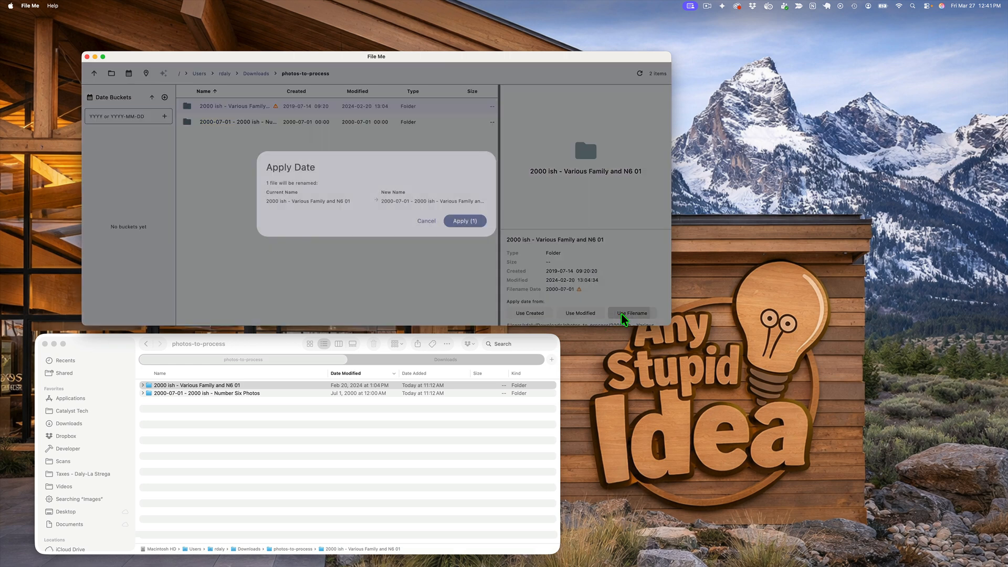
pyautogui.click(465, 221)
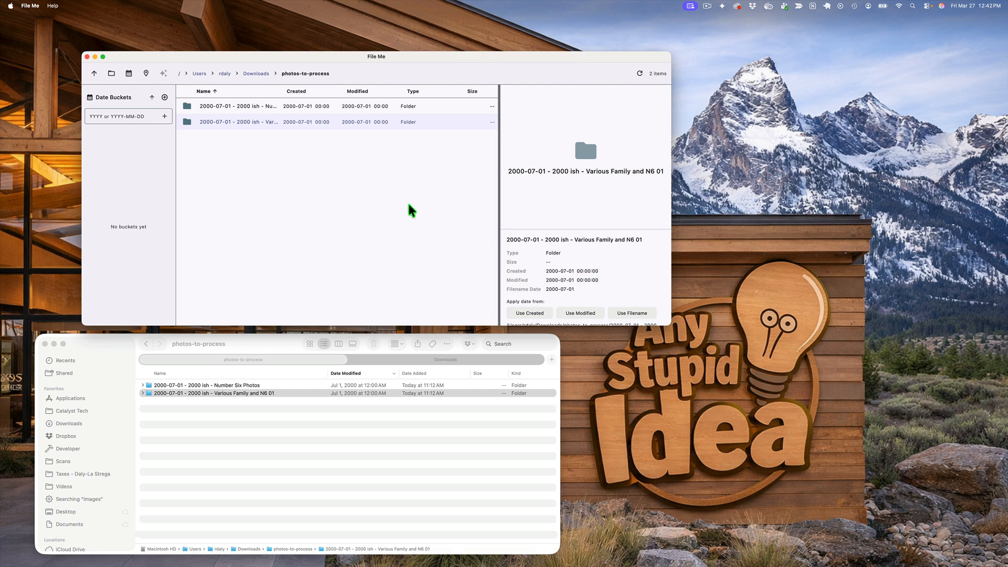
# Step: Open the Number Six Photos folder, preview Bar1.jpg and look through the dates in the file list
pyautogui.click(241, 108)
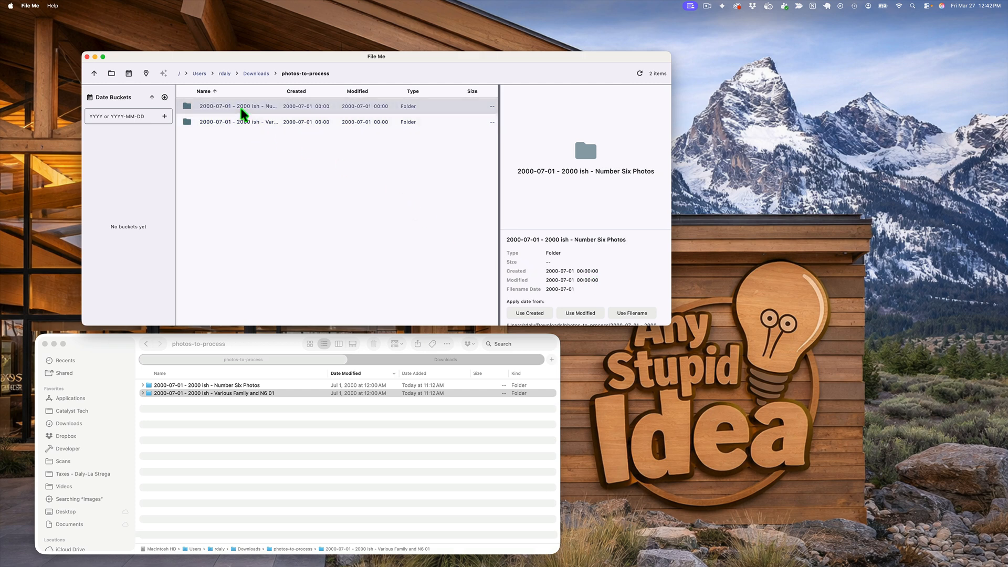
pyautogui.doubleClick(241, 110)
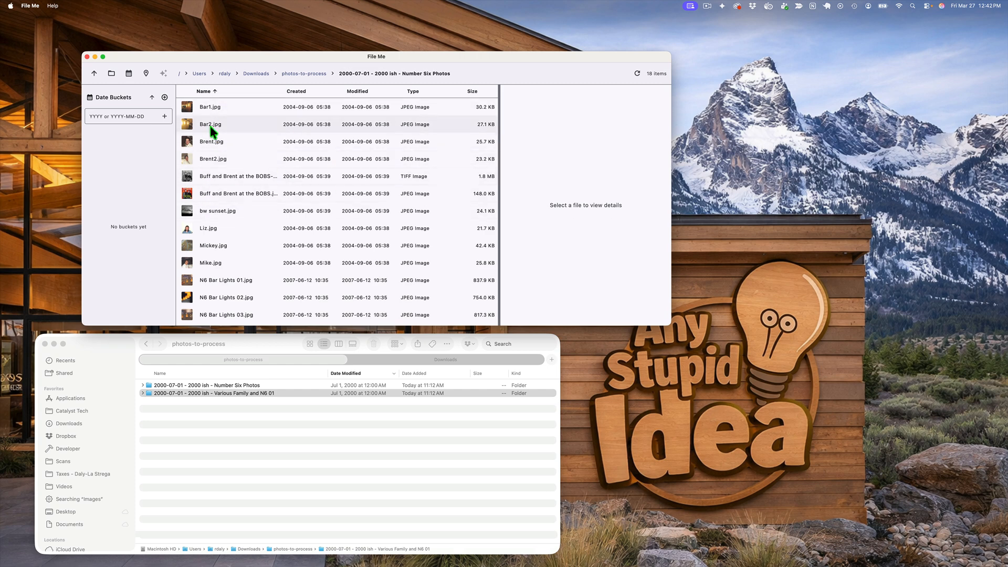
pyautogui.click(210, 106)
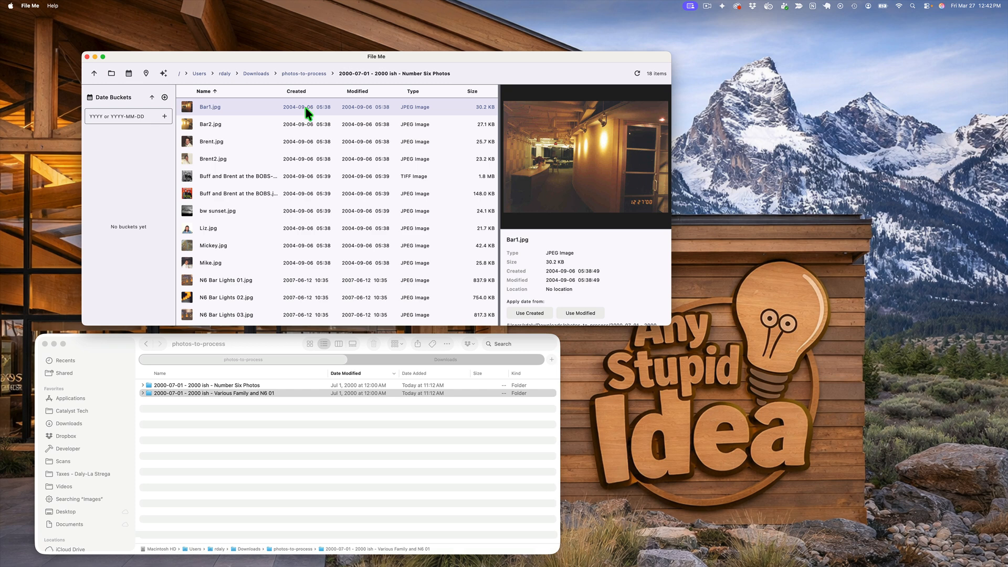
pyautogui.scroll(-3, 336, 238)
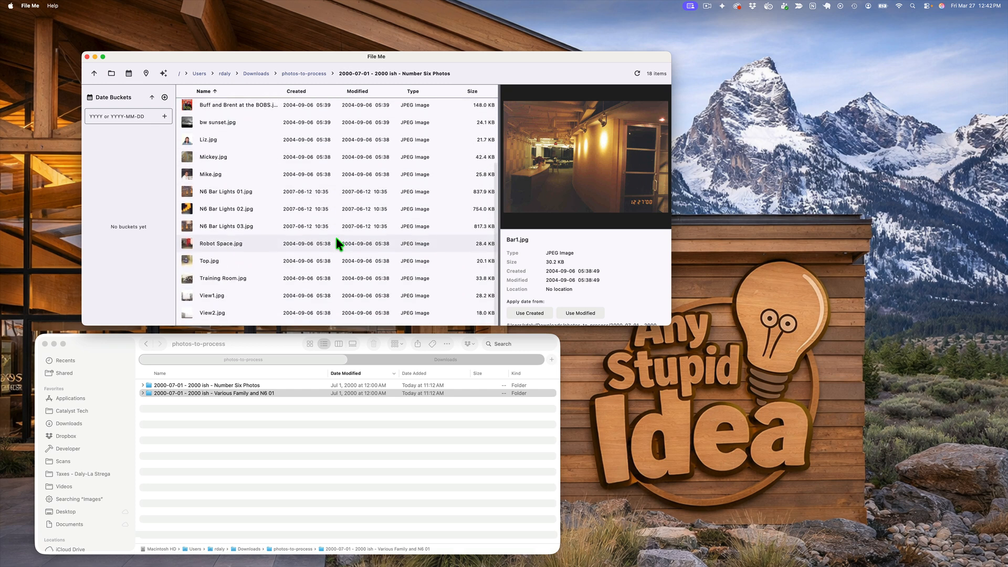
pyautogui.scroll(4, 336, 238)
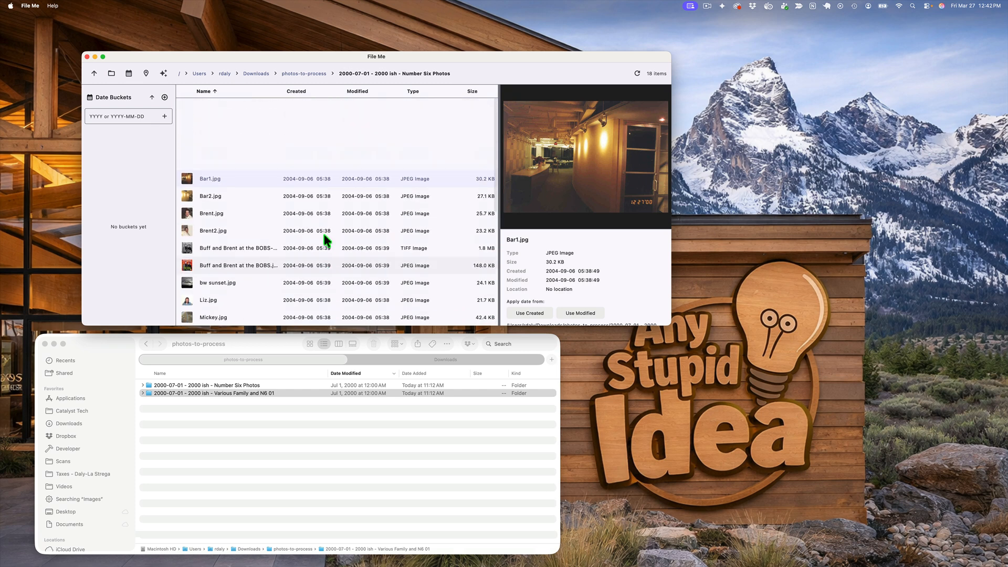
# Step: Preview a portrait photo, the three N6 Bar Lights photos and Bar2.jpg to check their images for printed date stamps
pyautogui.click(116, 118)
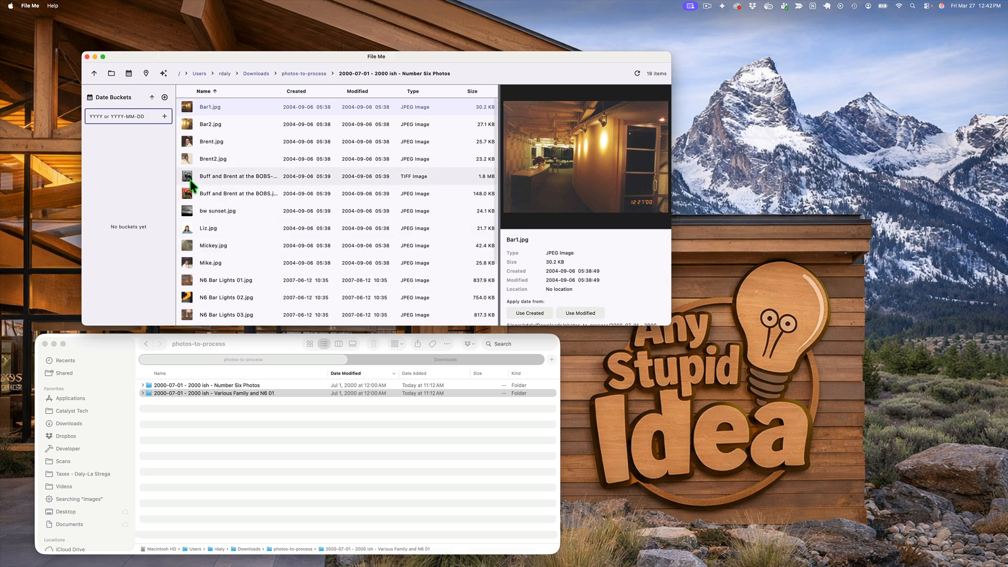
pyautogui.click(209, 158)
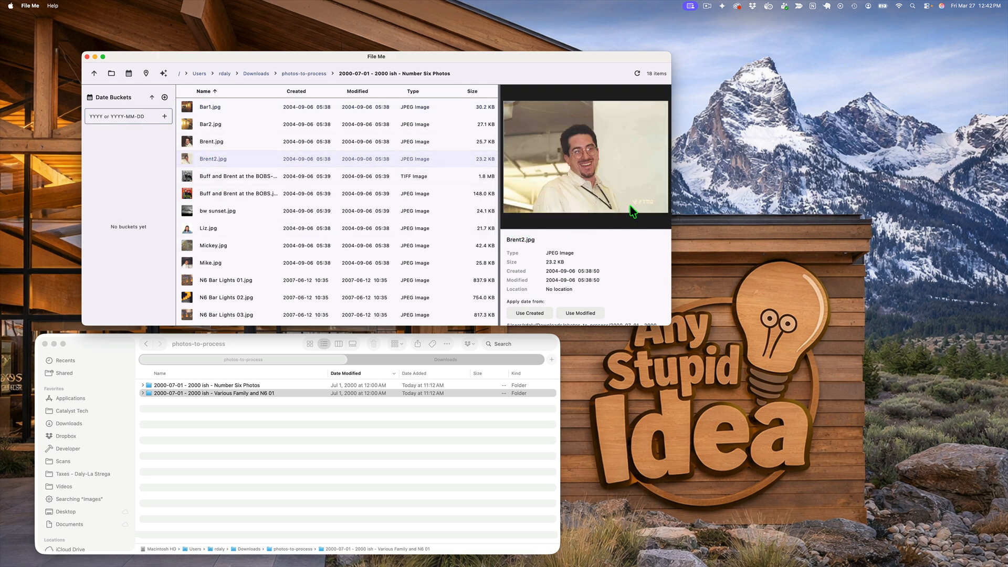
pyautogui.click(207, 281)
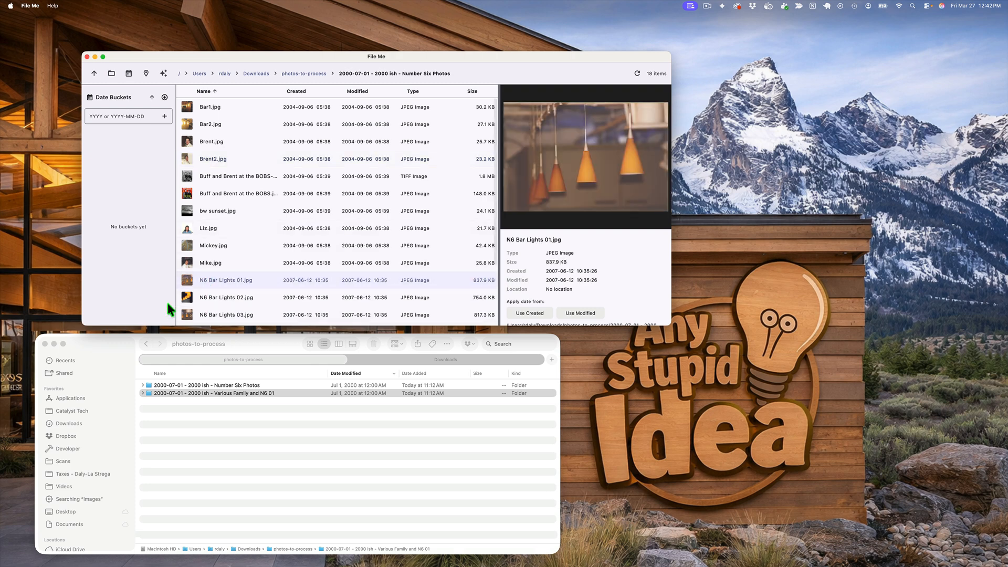
pyautogui.click(207, 297)
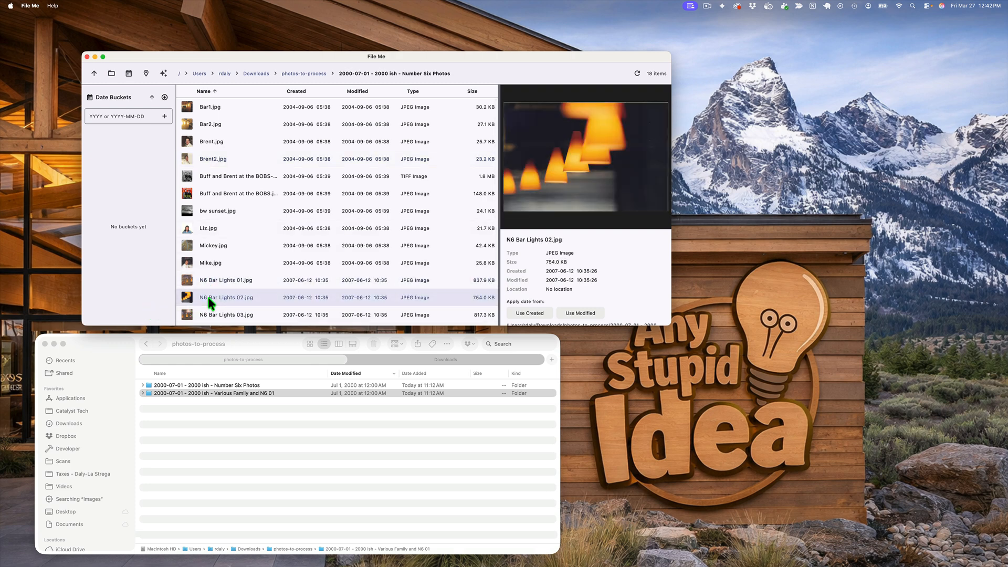
pyautogui.click(213, 315)
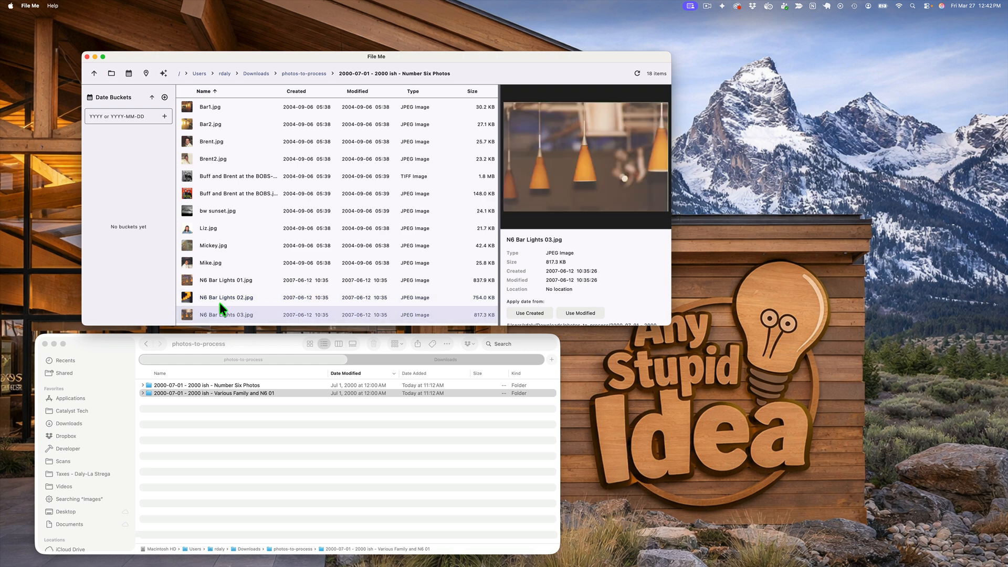
pyautogui.click(216, 126)
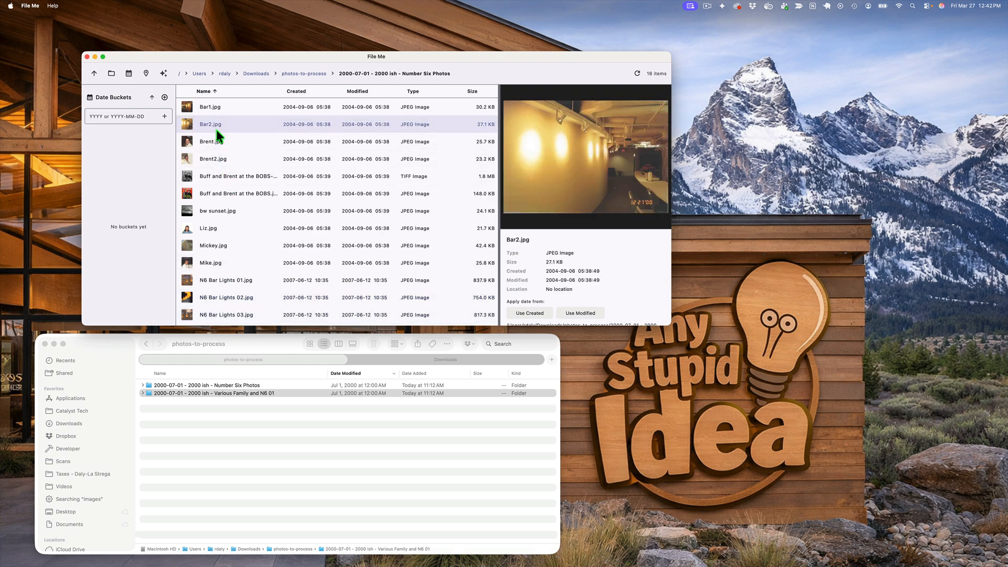
# Step: Create a date bucket for 2000-12-27
pyautogui.click(109, 116)
pyautogui.write('2000')
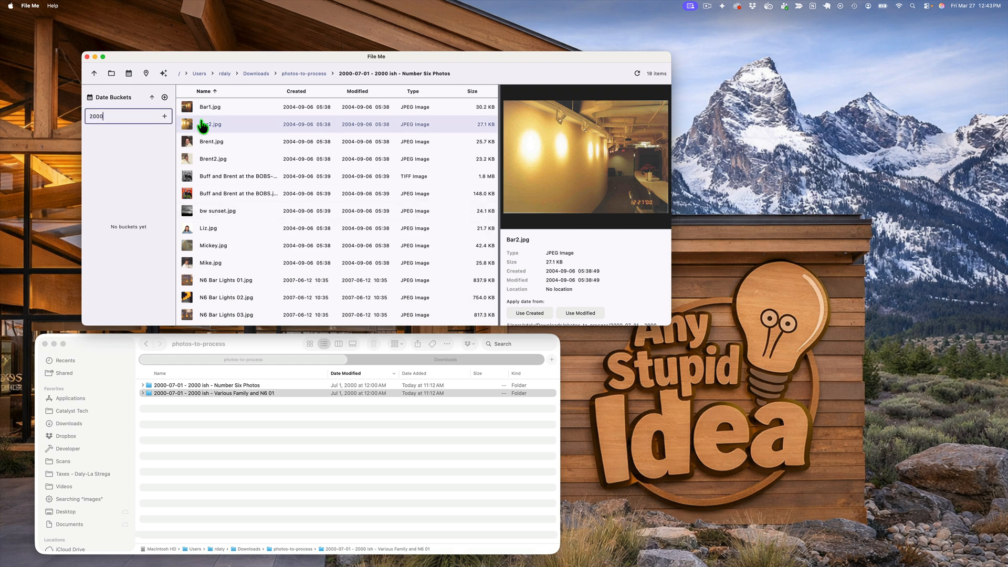
pyautogui.write('-12-27')
pyautogui.click(165, 116)
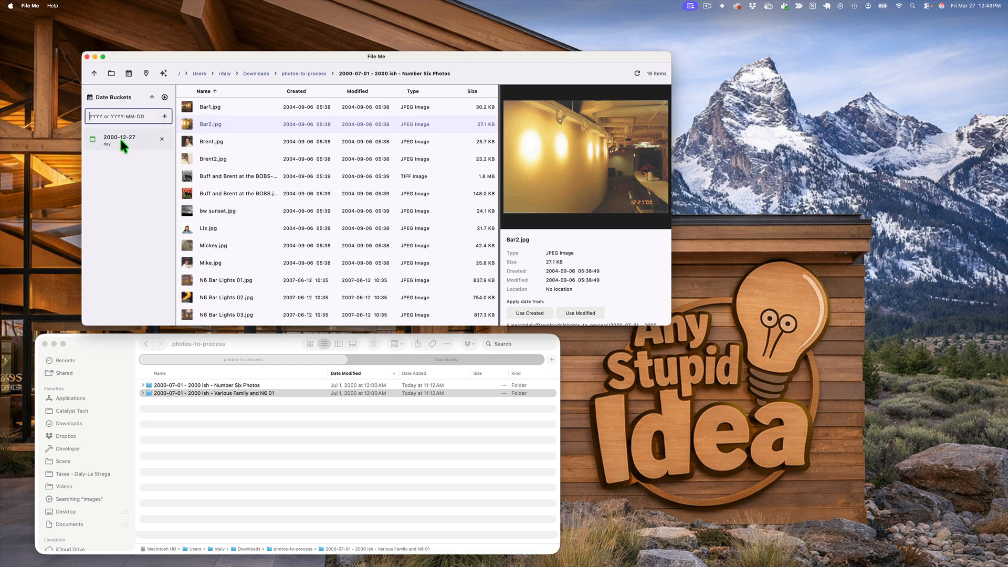
# Step: Apply the 2000-12-27 date bucket to all 18 files in the Number Six Photos folder, prefixing their names with that date
pyautogui.click(210, 108)
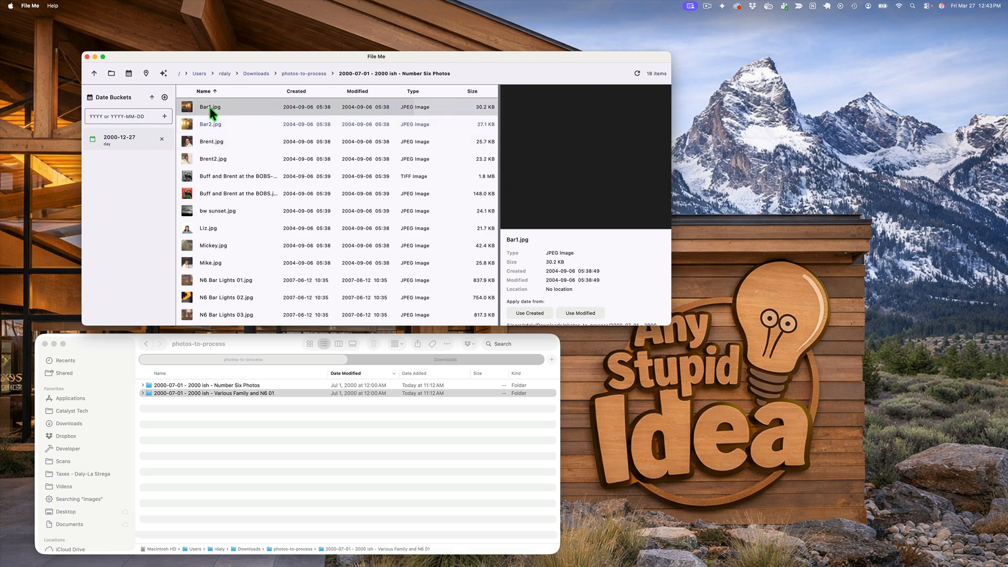
pyautogui.scroll(-5, 224, 318)
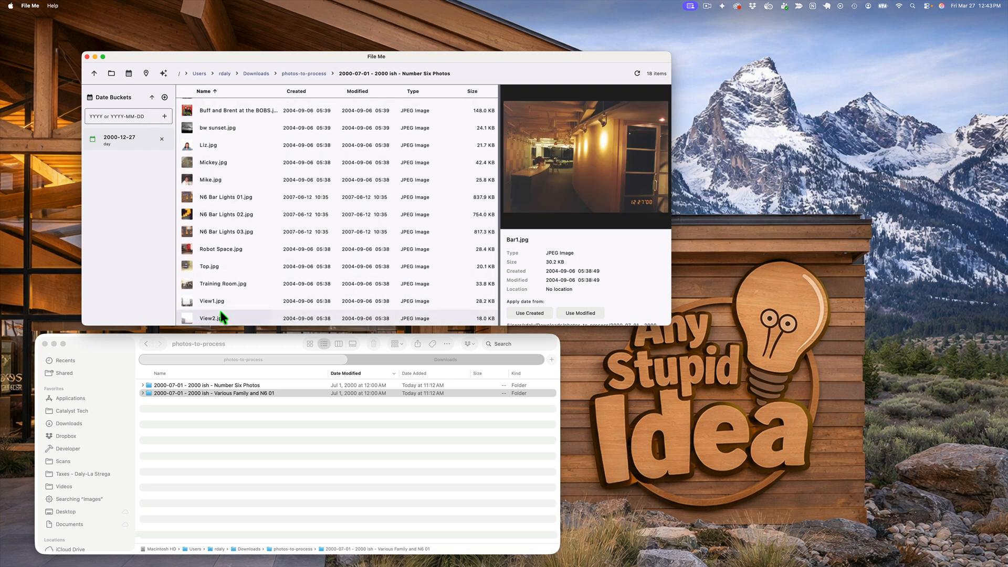
pyautogui.keyDown('shift'); pyautogui.click(220, 314); pyautogui.keyUp('shift')
pyautogui.scroll(5, 229, 236)
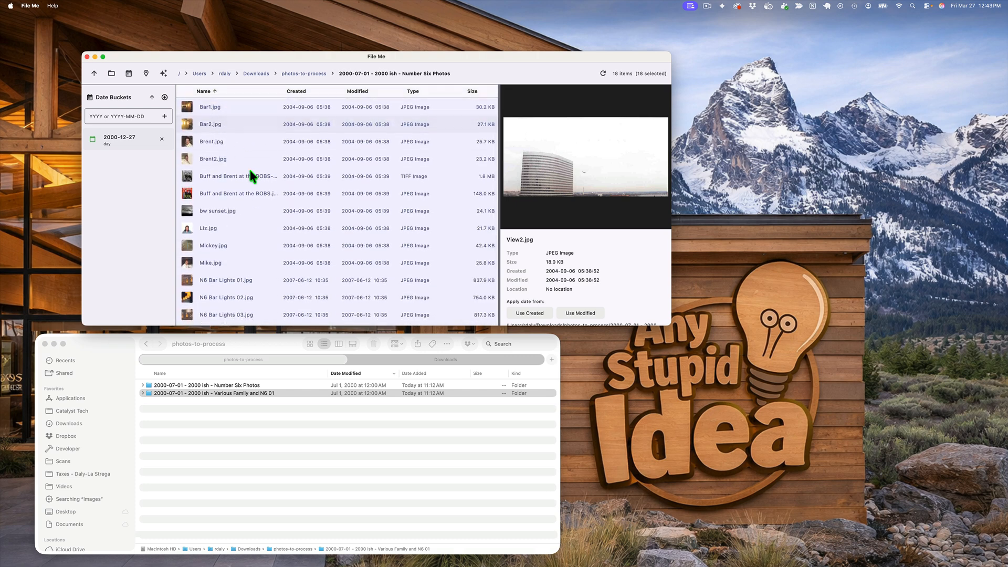
pyautogui.click(231, 106)
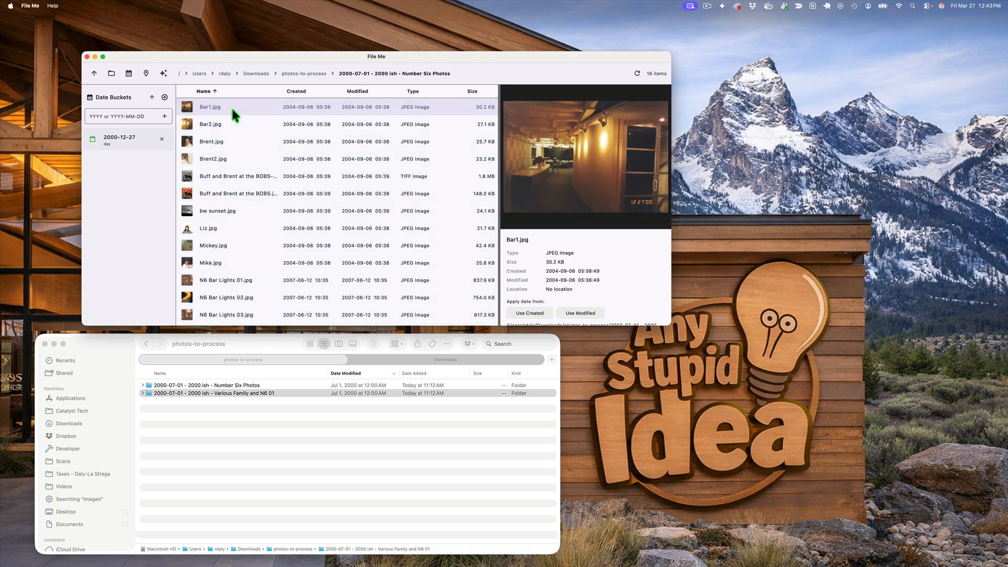
pyautogui.scroll(-5, 226, 153)
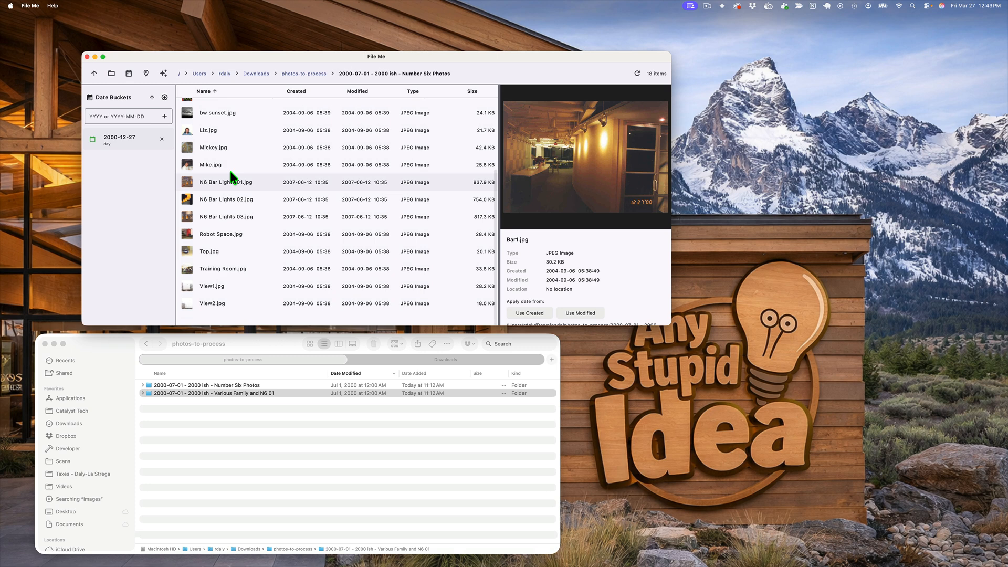
pyautogui.keyDown('shift'); pyautogui.click(221, 318); pyautogui.keyUp('shift')
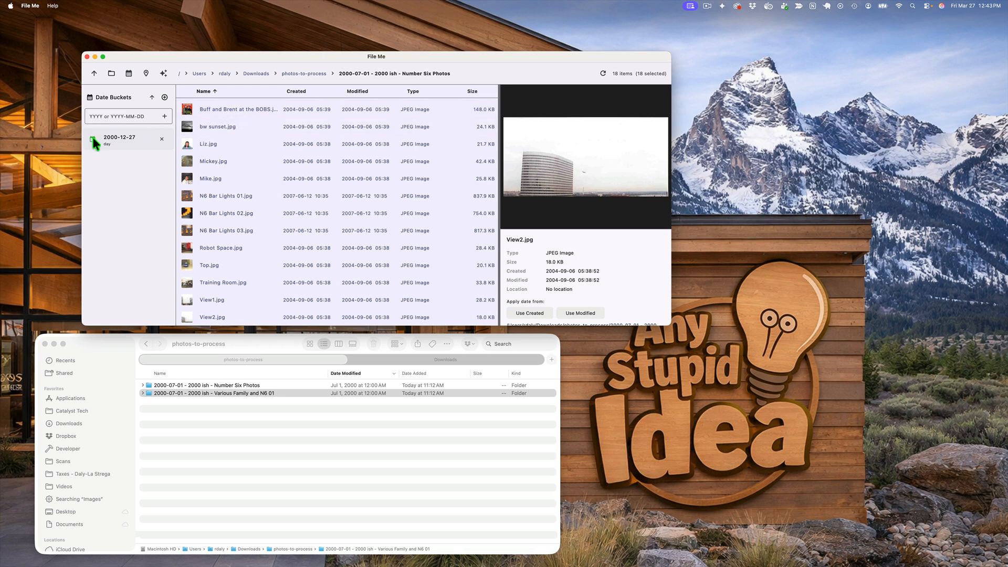
pyautogui.moveTo(94, 138); pyautogui.dragTo(292, 159)
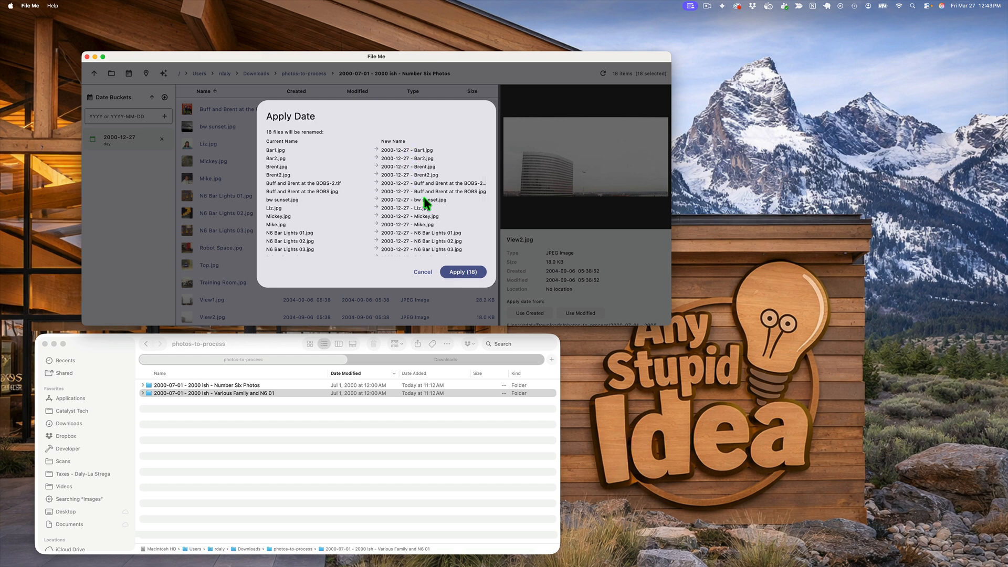
pyautogui.scroll(-3, 437, 242)
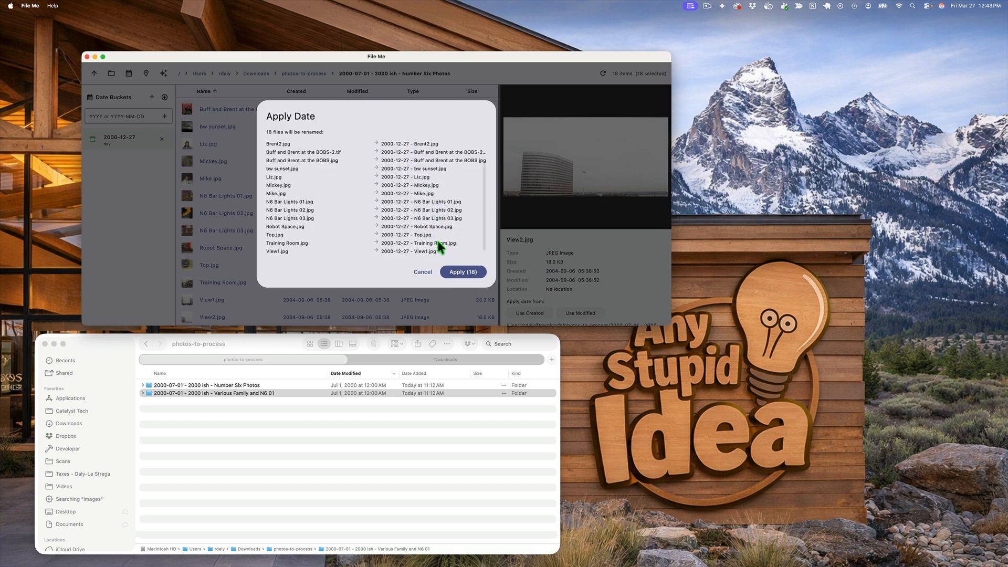
pyautogui.click(459, 269)
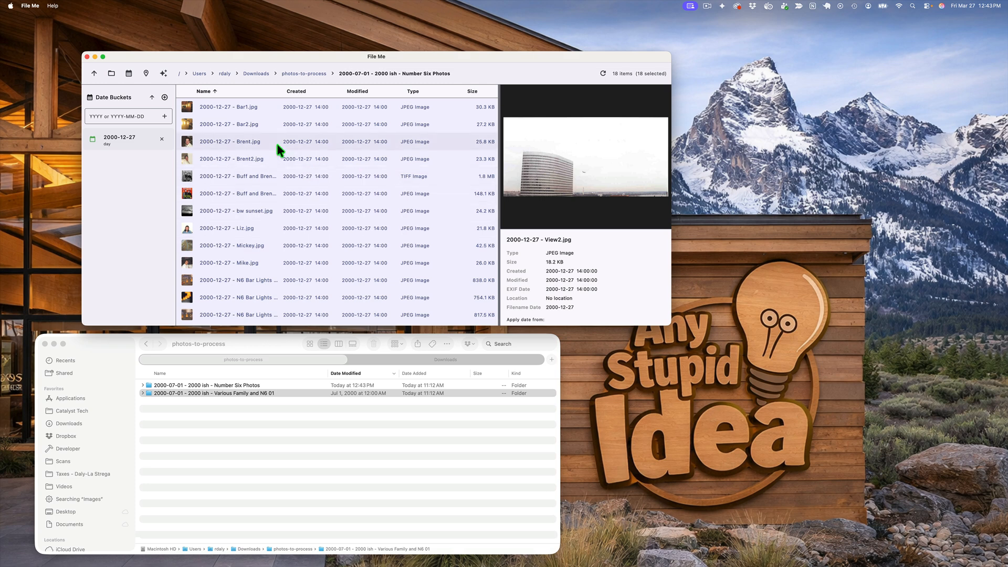
# Step: Look through the renamed files and preview Bar1.jpg, a portrait, the magazine cover and Mickey.jpg to check their dates and images
pyautogui.scroll(-3, 270, 141)
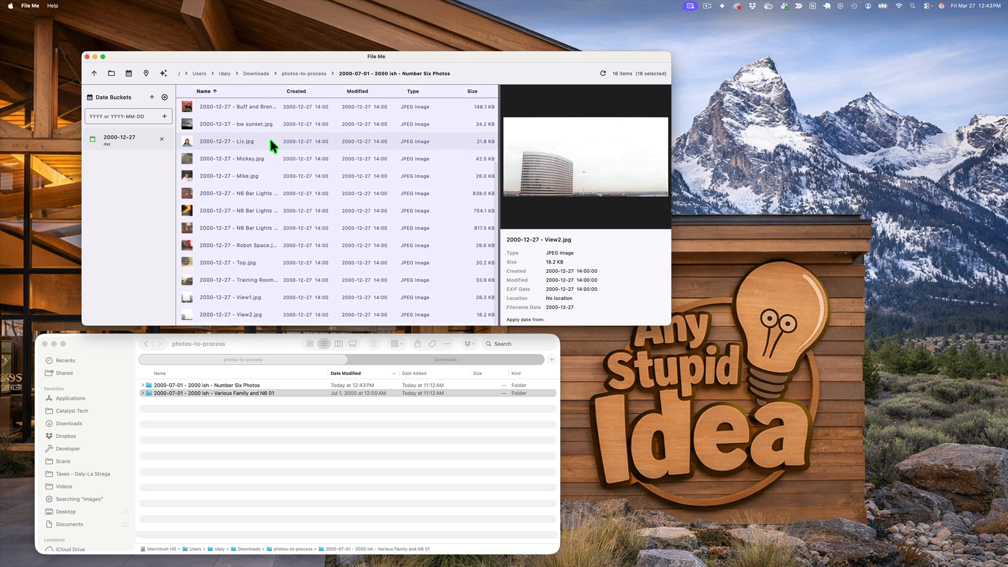
pyautogui.scroll(3, 269, 137)
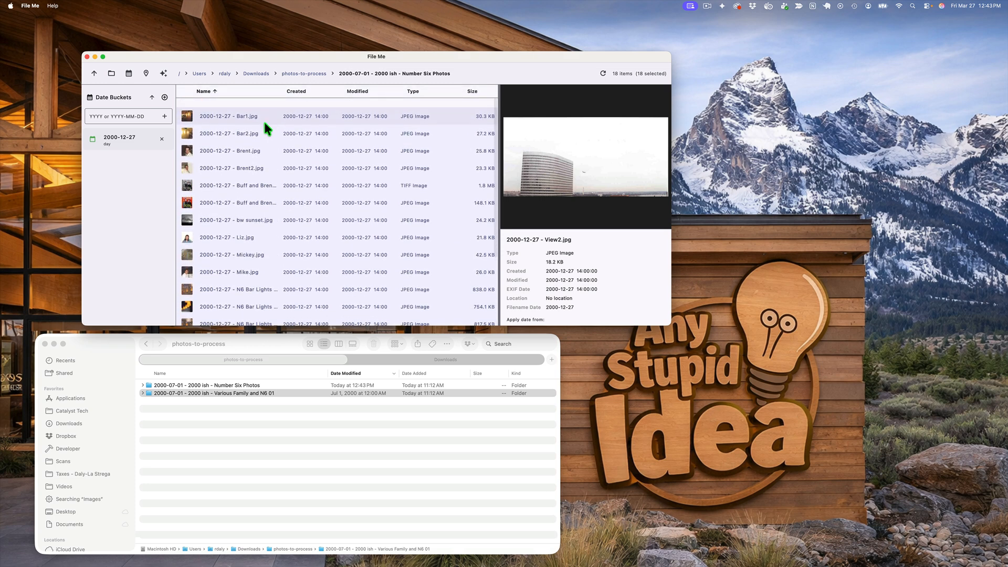
pyautogui.click(231, 106)
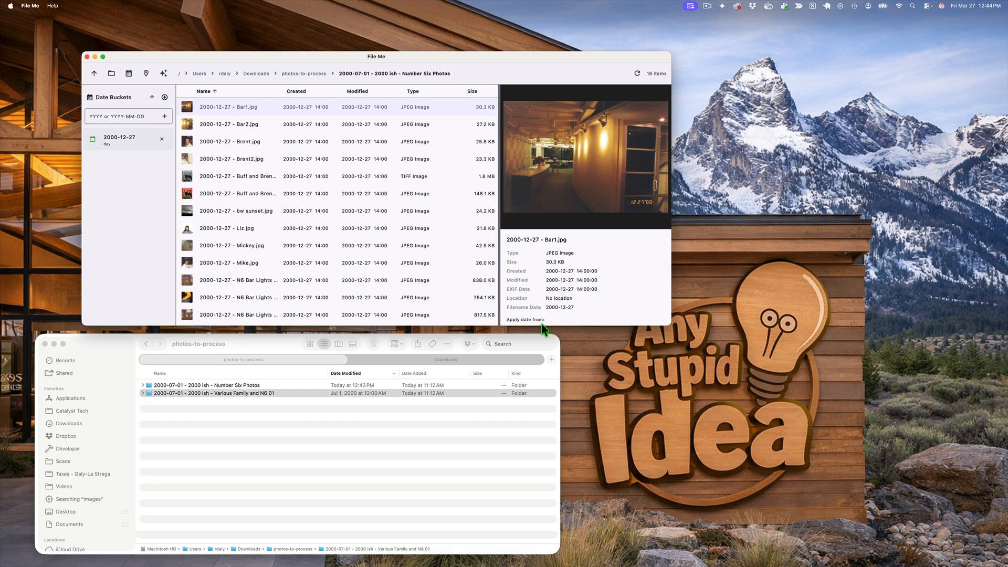
pyautogui.click(238, 141)
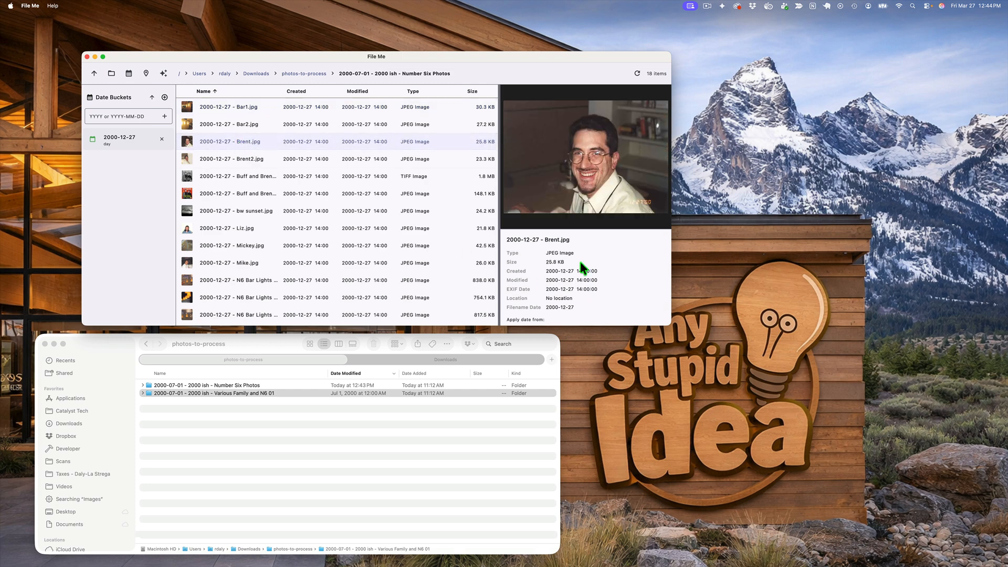
pyautogui.click(254, 194)
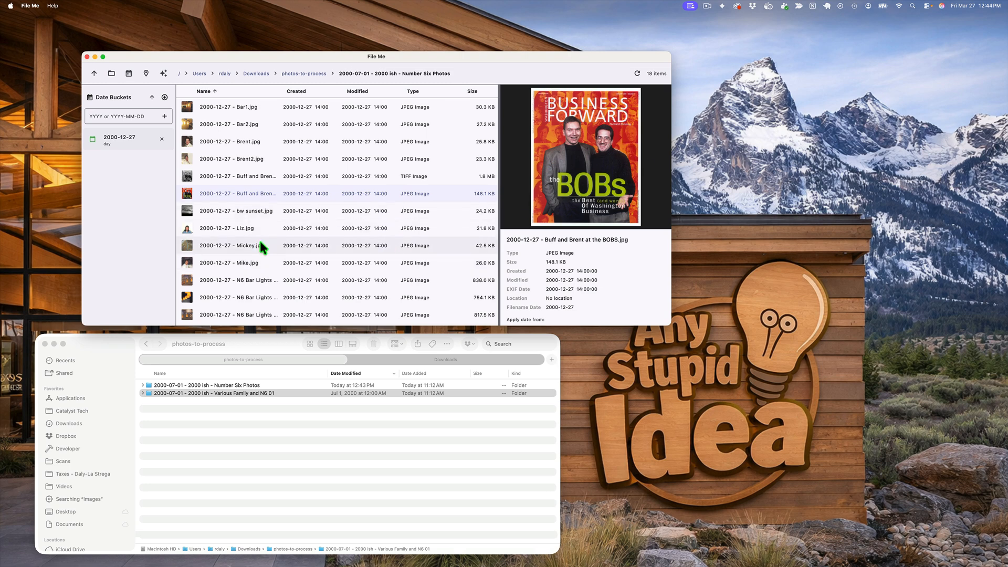
pyautogui.click(238, 245)
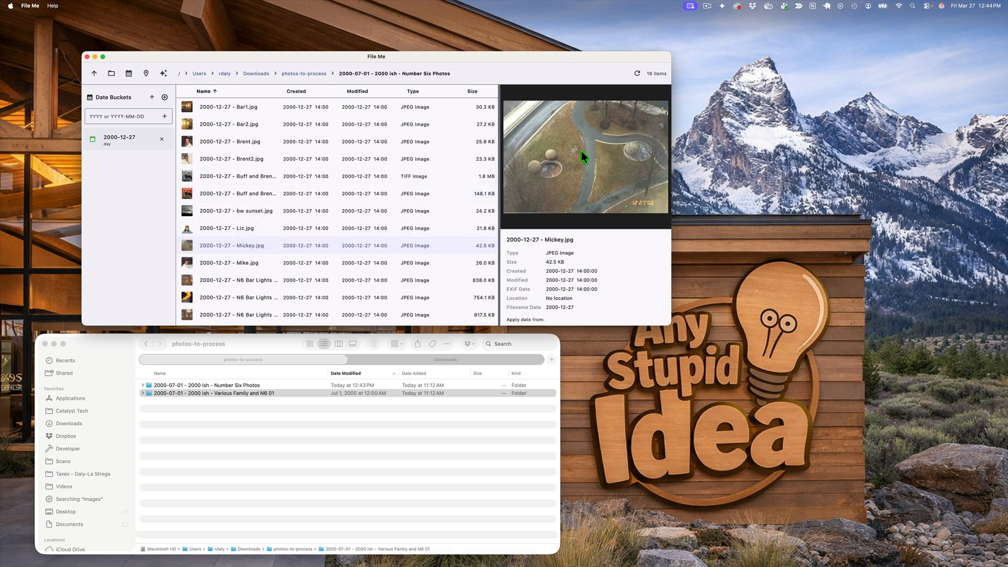
pyautogui.hotkey('ctrl', 'Up')
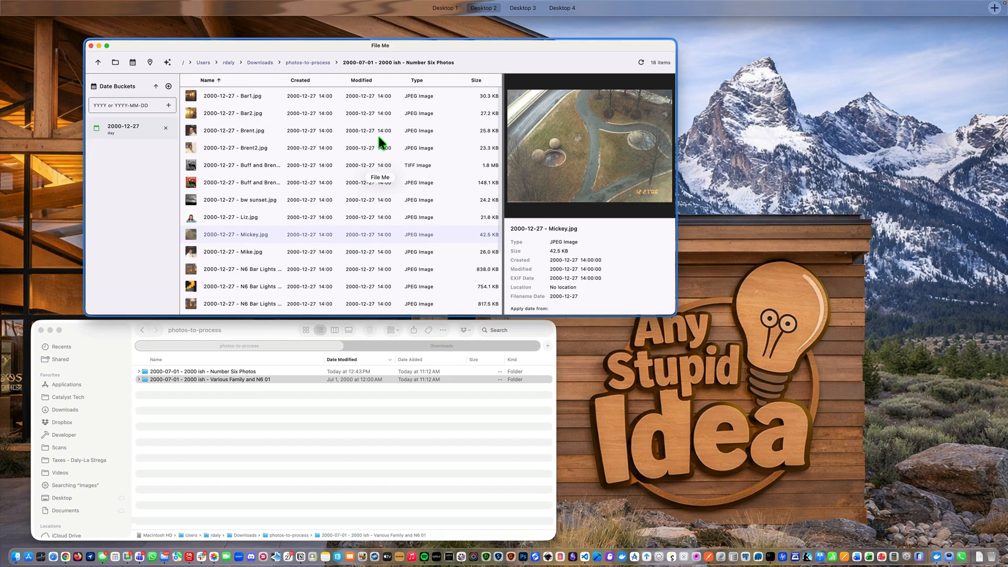
pyautogui.click(515, 115)
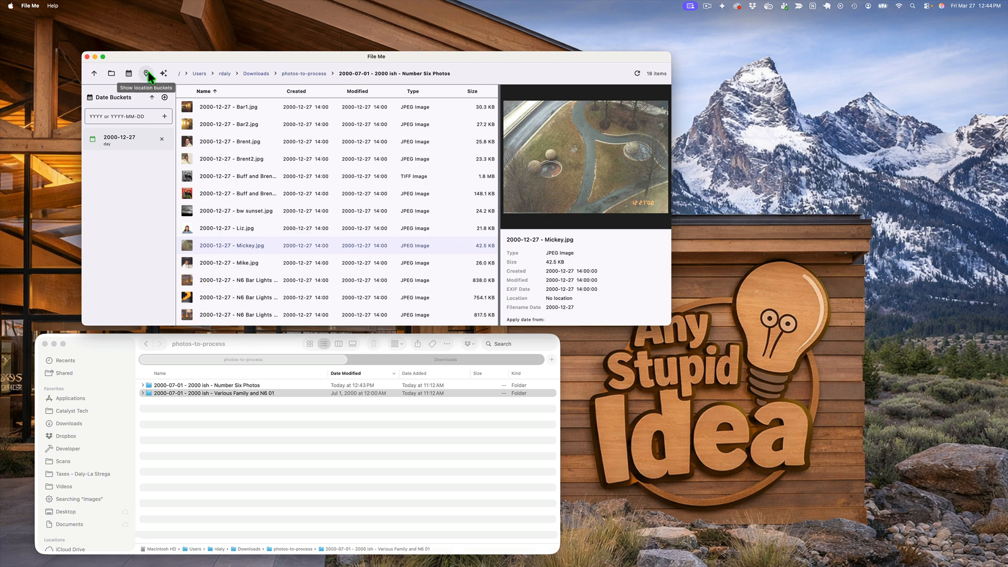
# Step: Show the location buckets, search for "Rosslyn, VA" and add the found place as the bucket "Arlington, VA"
pyautogui.click(147, 73)
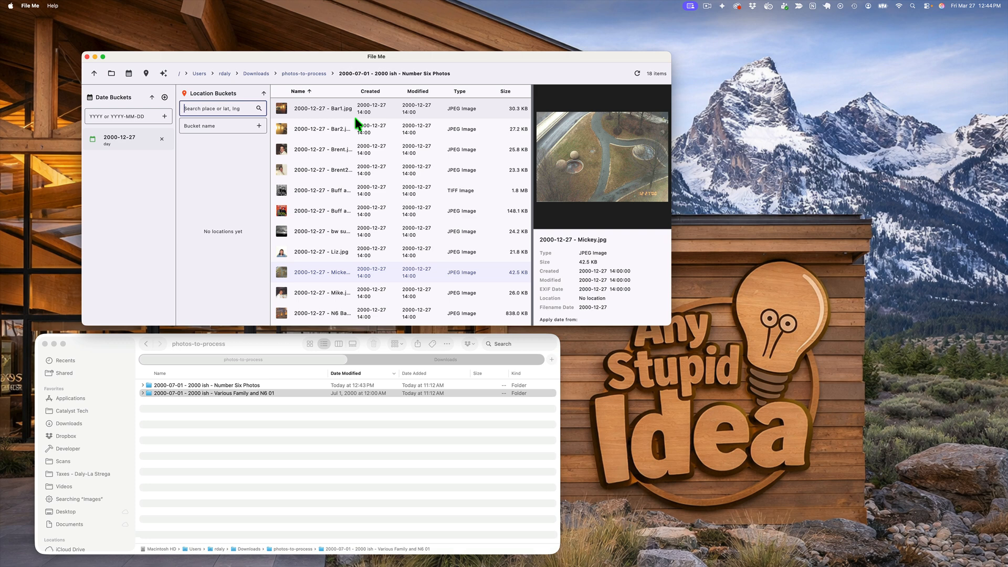
pyautogui.write('Rosslyn, VA')
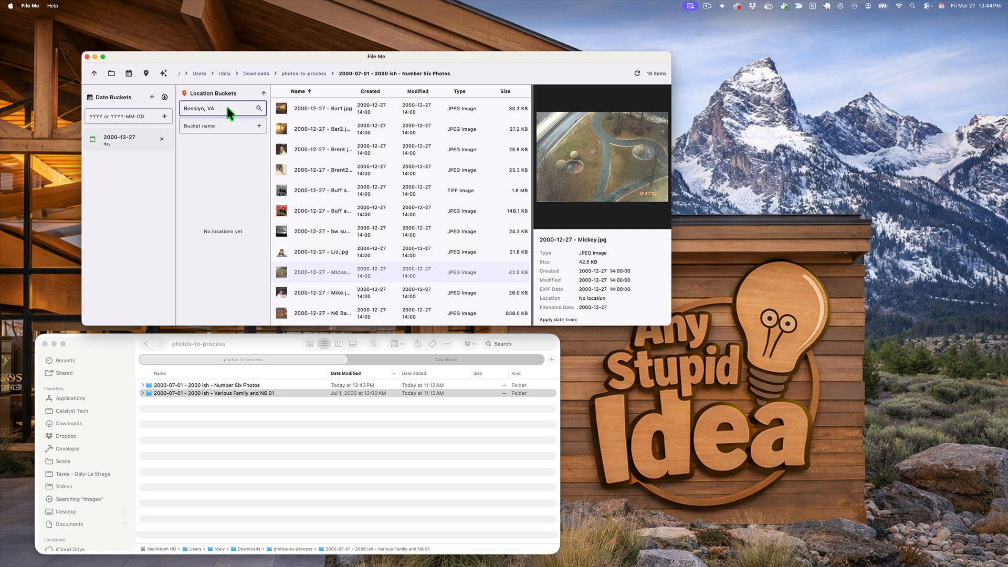
pyautogui.press('Return')
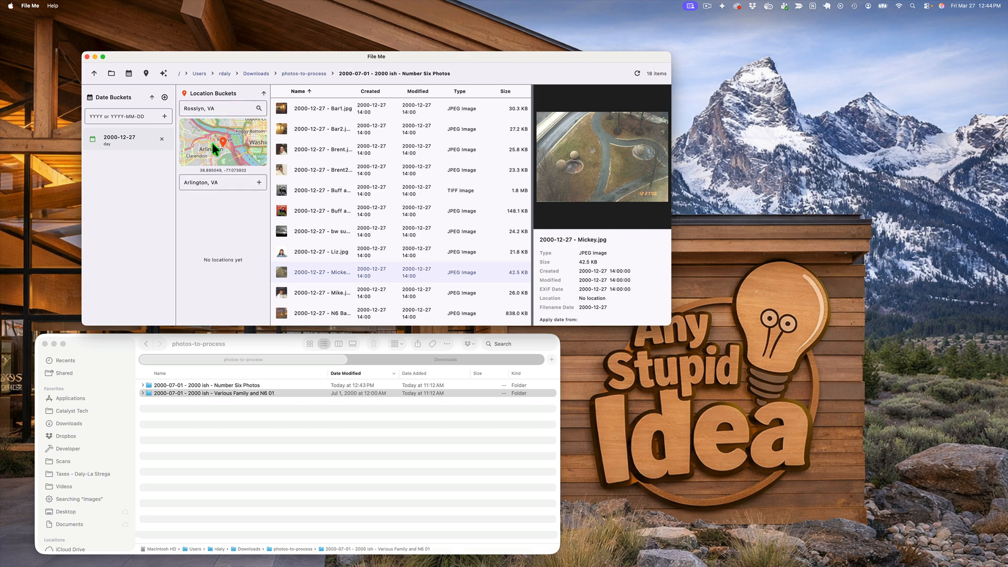
pyautogui.click(259, 182)
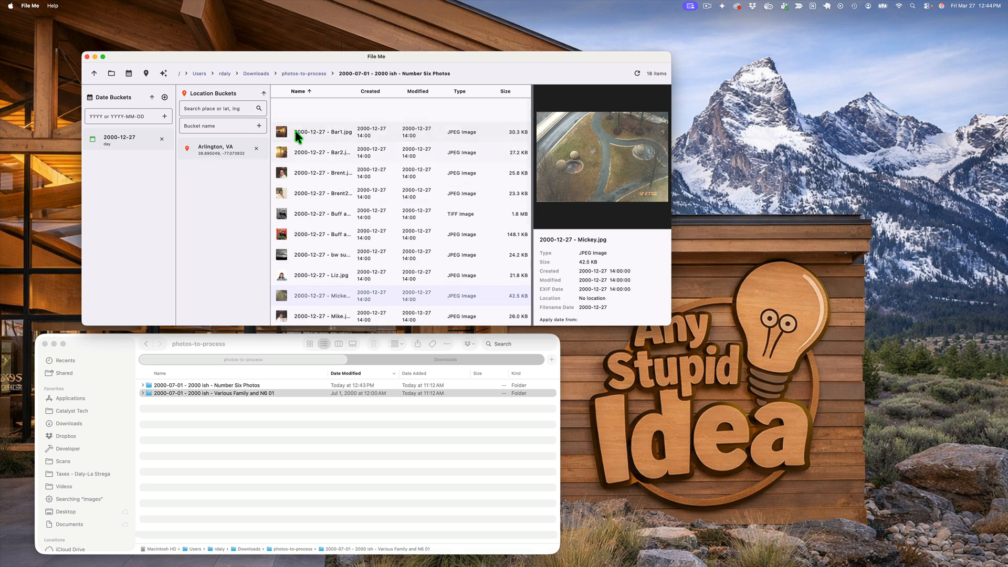
# Step: Apply the Arlington, VA location bucket to all 18 files in the Number Six Photos folder
pyautogui.click(316, 109)
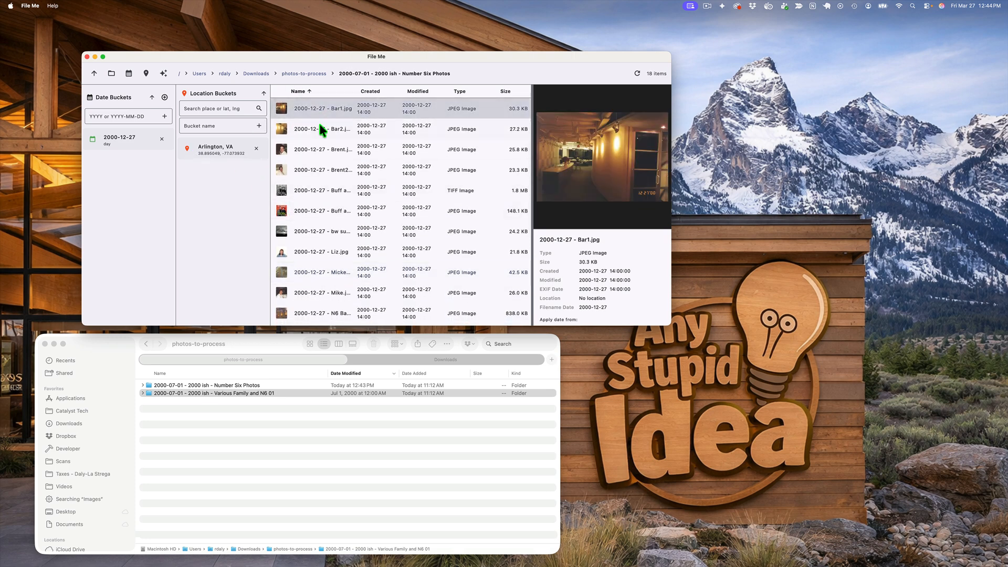
pyautogui.scroll(-5, 321, 131)
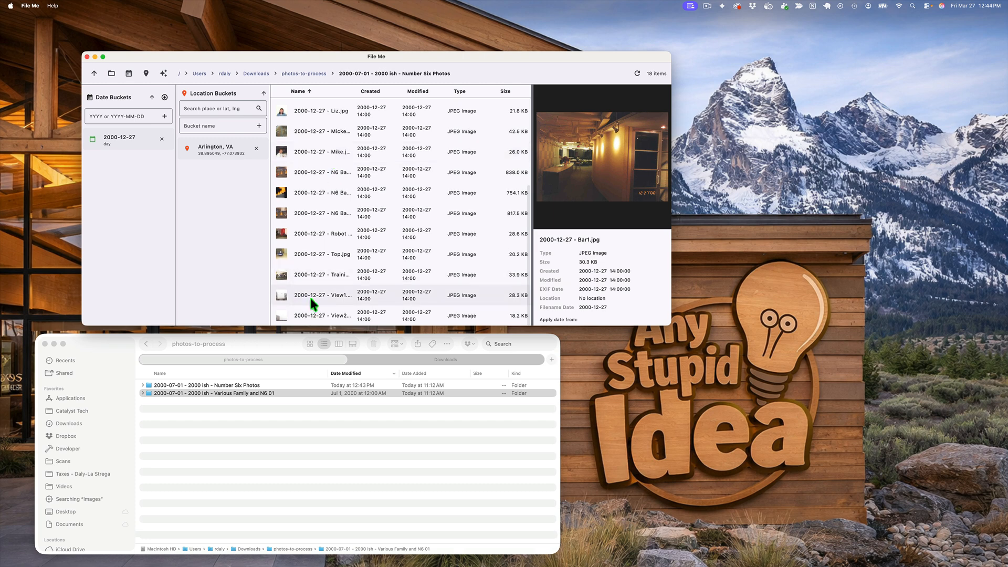
pyautogui.click(317, 317)
pyautogui.press('super+a')
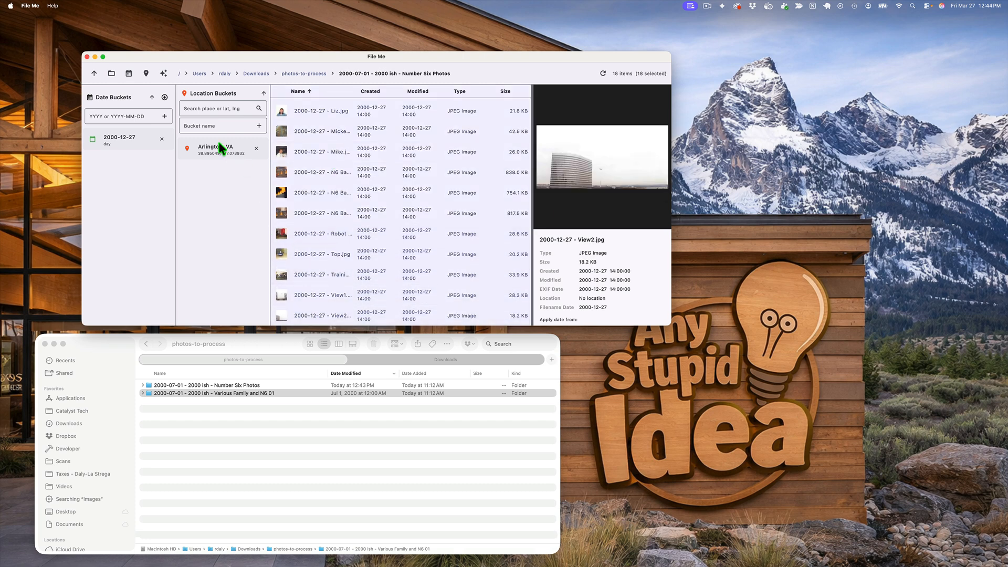
pyautogui.moveTo(218, 145); pyautogui.dragTo(353, 173)
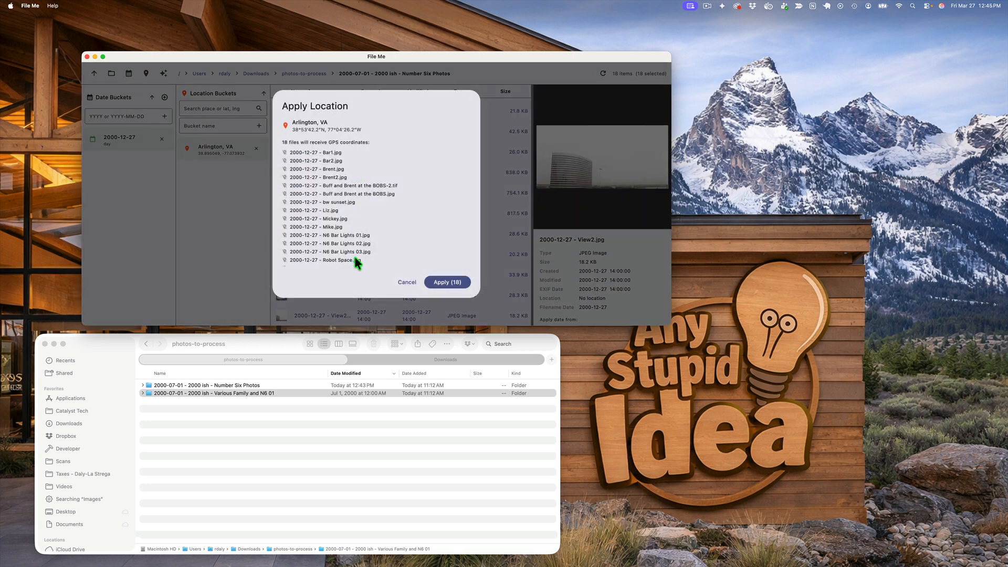
pyautogui.click(443, 281)
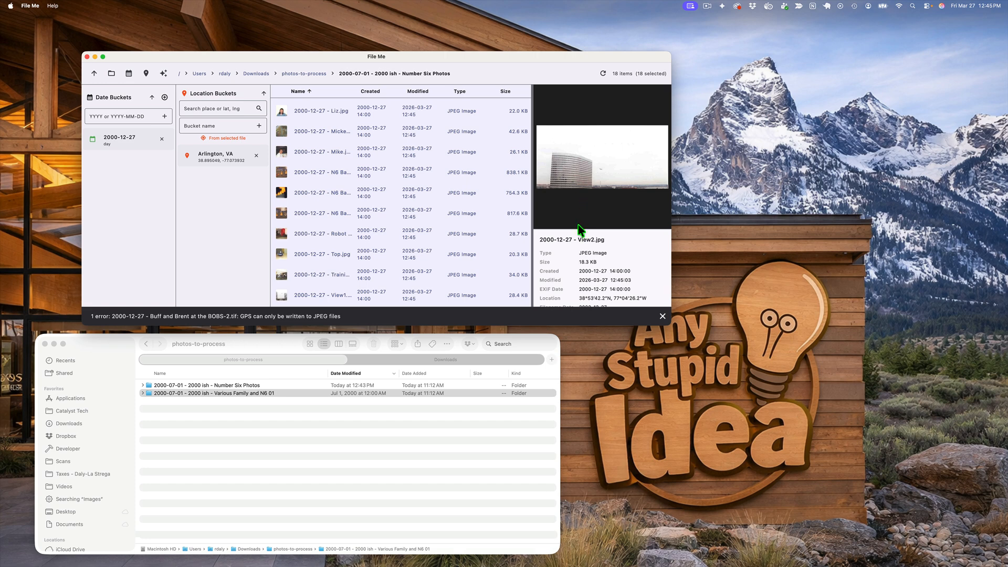
# Step: Check the location, EXIF and modified dates of View2.jpg, a portrait, Mickey.jpg and N6 Bar Lights 03.jpg
pyautogui.scroll(-3, 596, 273)
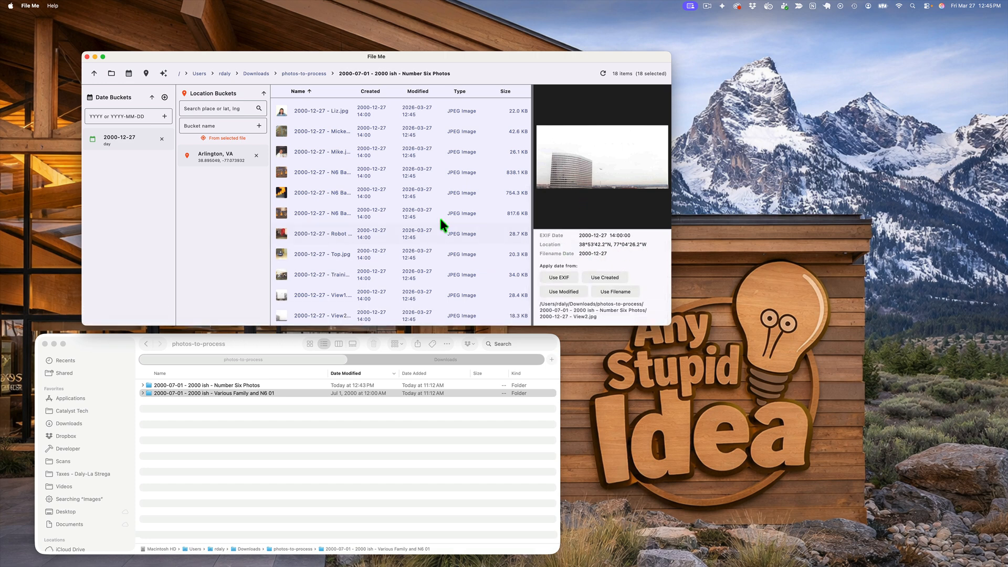
pyautogui.scroll(4, 342, 195)
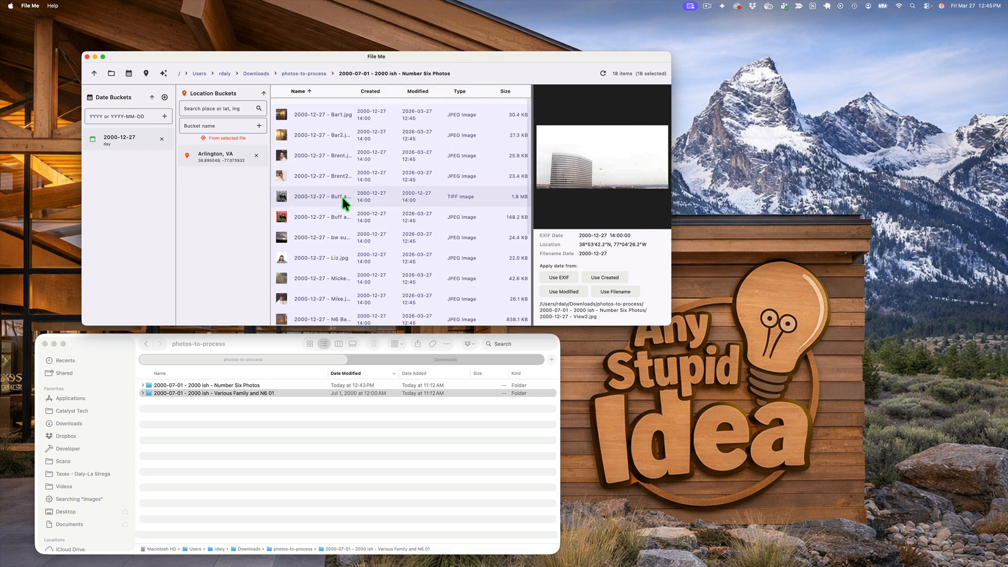
pyautogui.click(319, 165)
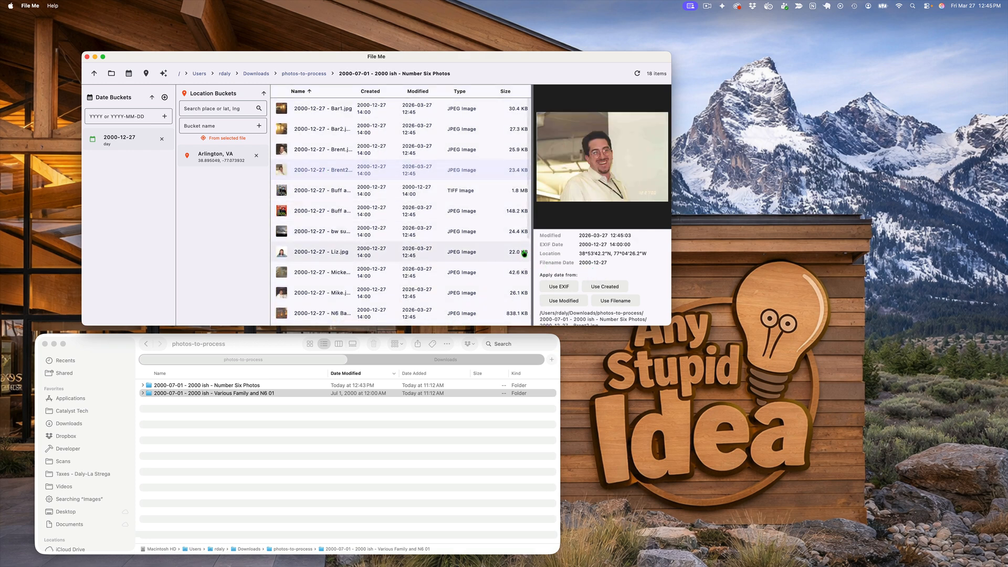
pyautogui.click(321, 211)
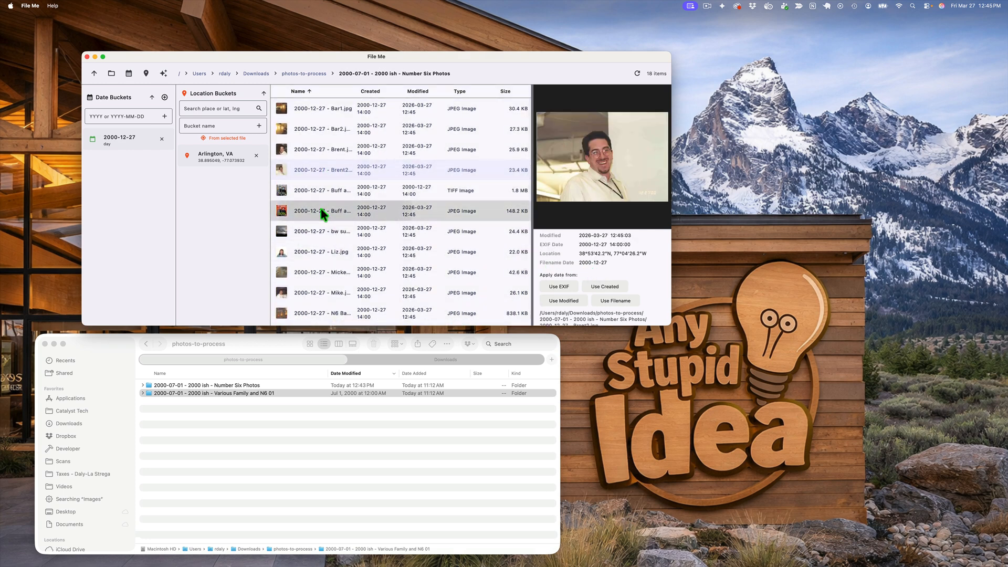
pyautogui.click(320, 270)
pyautogui.scroll(-3, 321, 270)
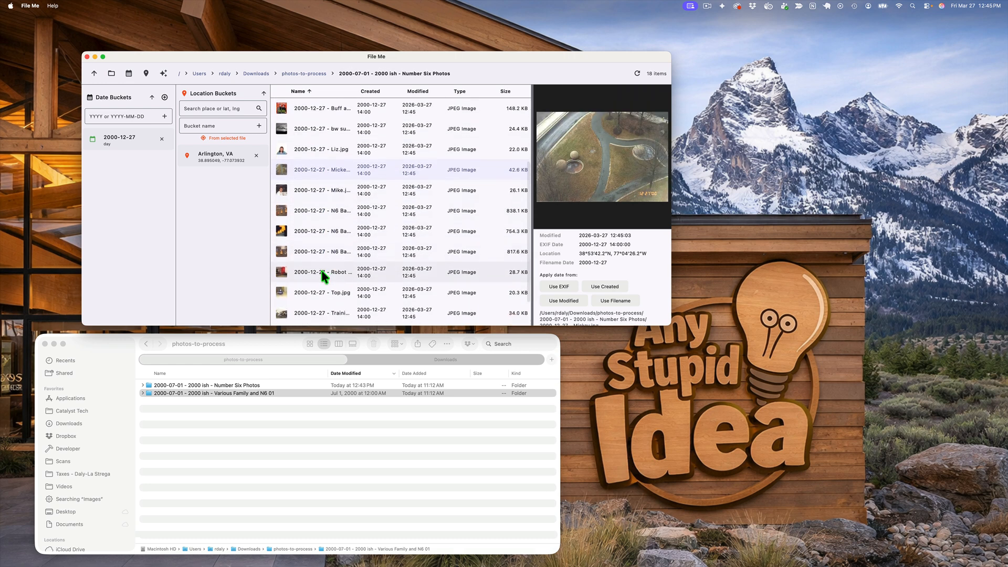
pyautogui.click(314, 249)
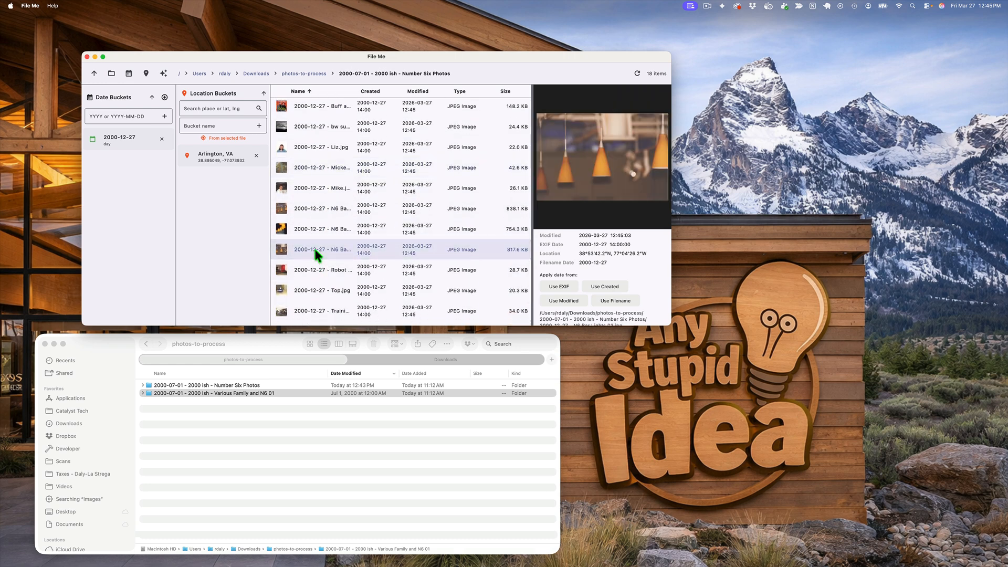